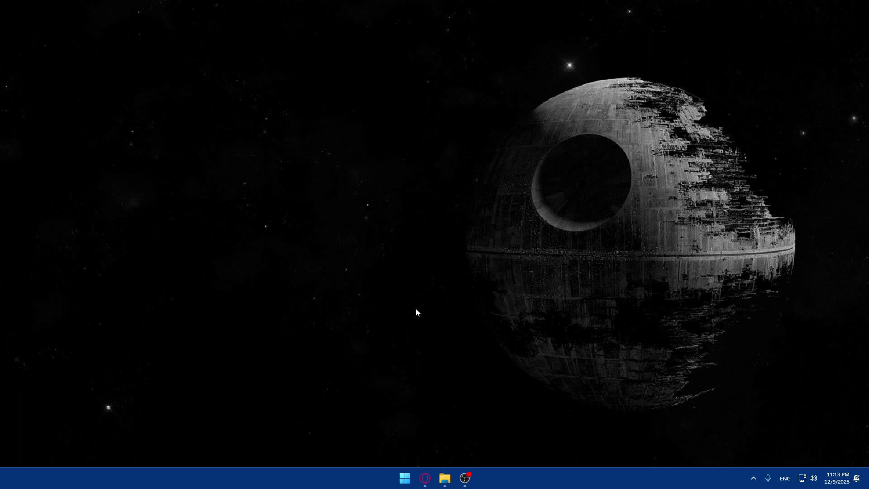
- Launch the Brave browser from the Windows search
key("super")
type("brave")
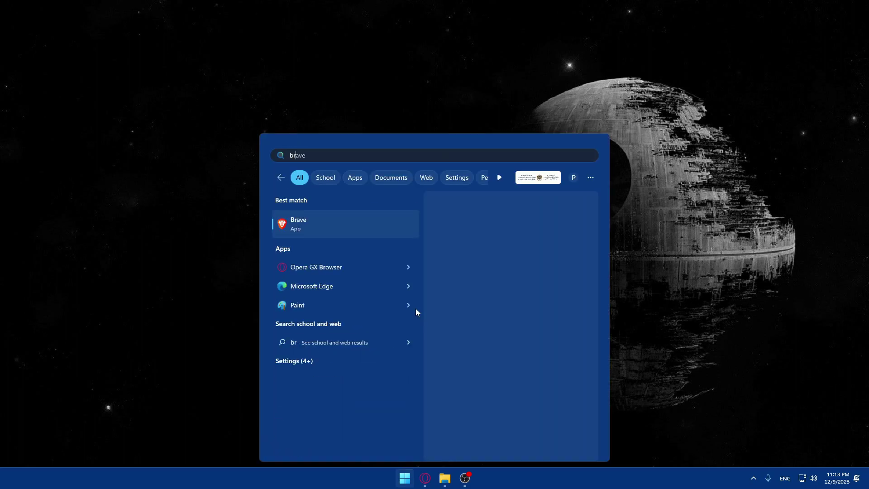
key("Return")
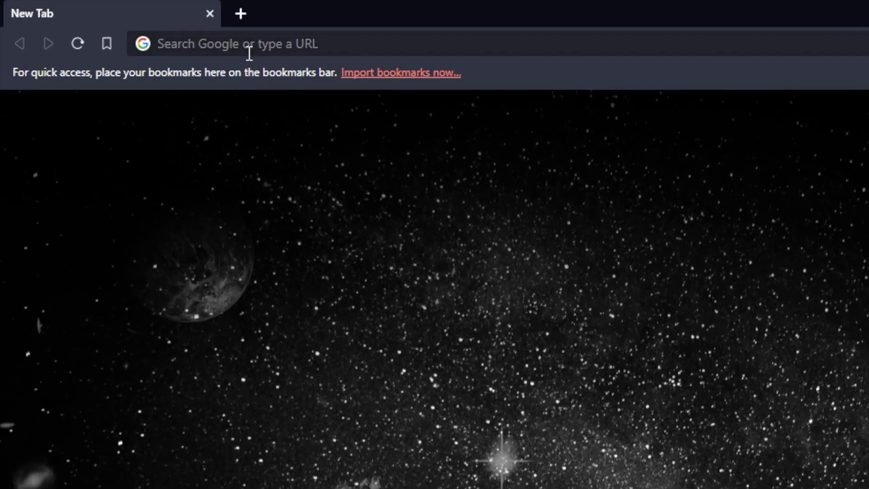
- Go to grammarly.com and load the My Grammarly dashboard
left_click(122, 21)
type("g")
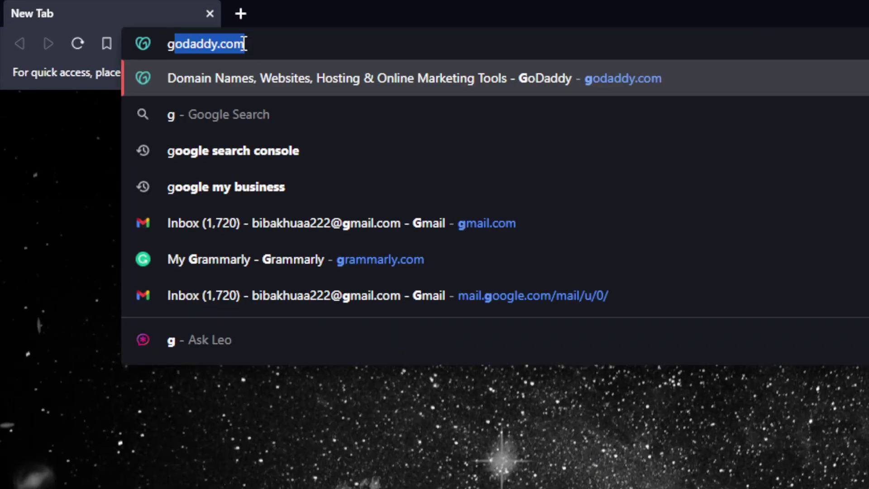
type("ramma")
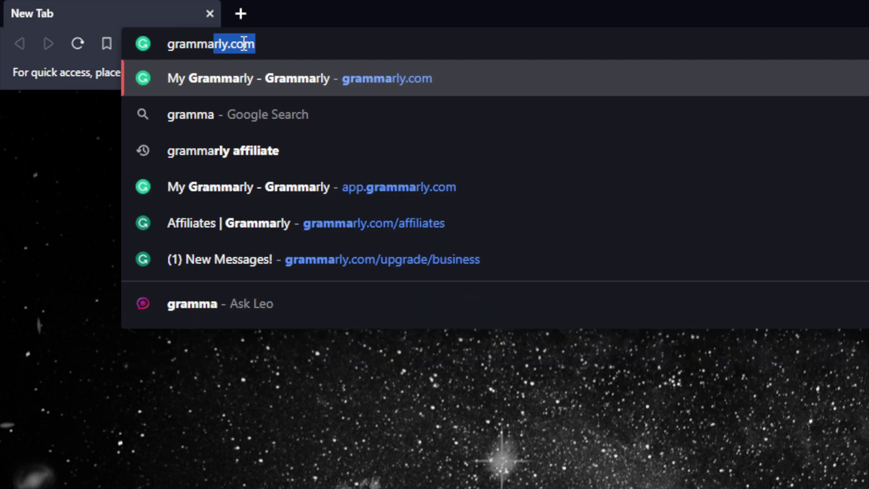
type("rly.com")
key("Return")
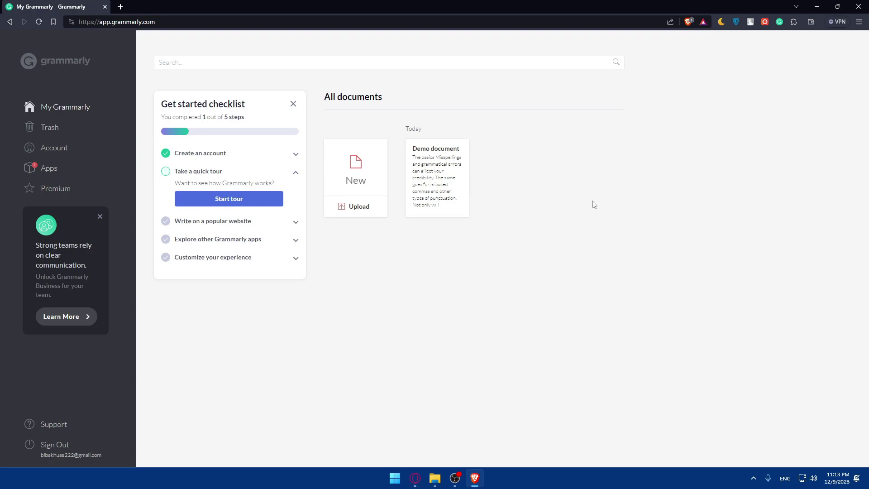
left_click(858, 22)
- Open the grammarly.com homepage in a new private window
left_click(774, 66)
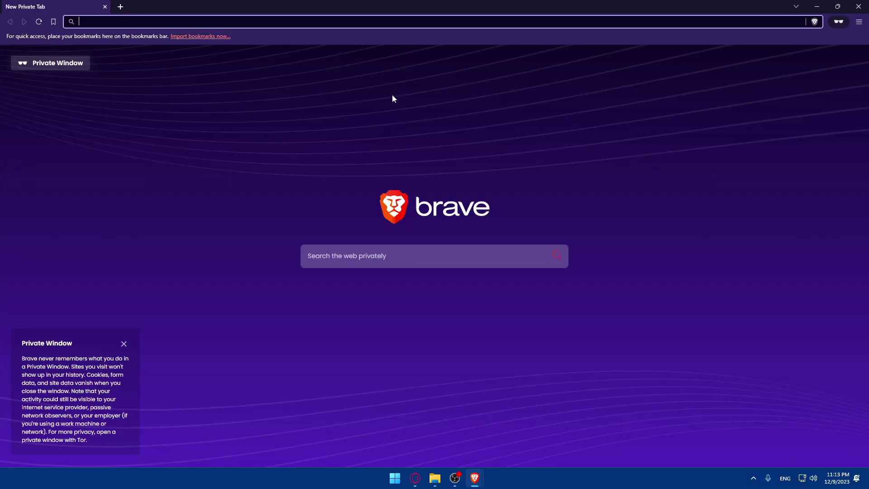
type("gramma")
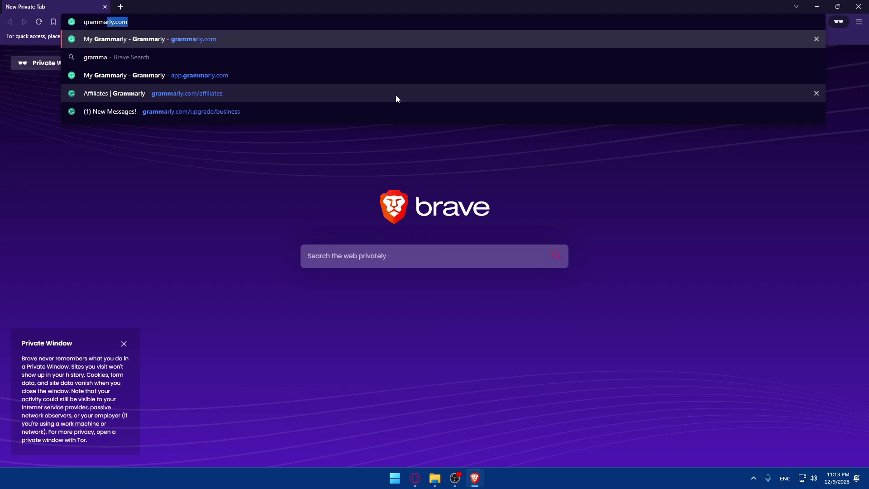
type("rly.com")
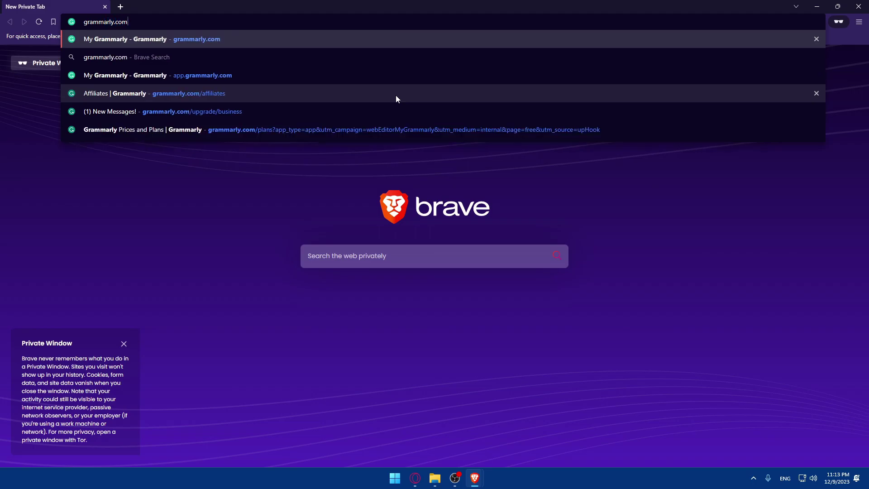
key("Return")
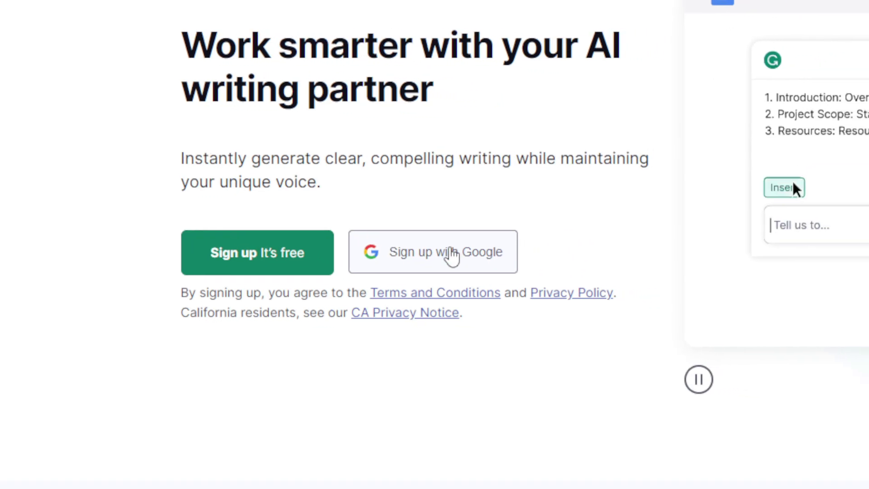
- Try Sign up with Google, then switch to signing in with an existing account
left_click(439, 253)
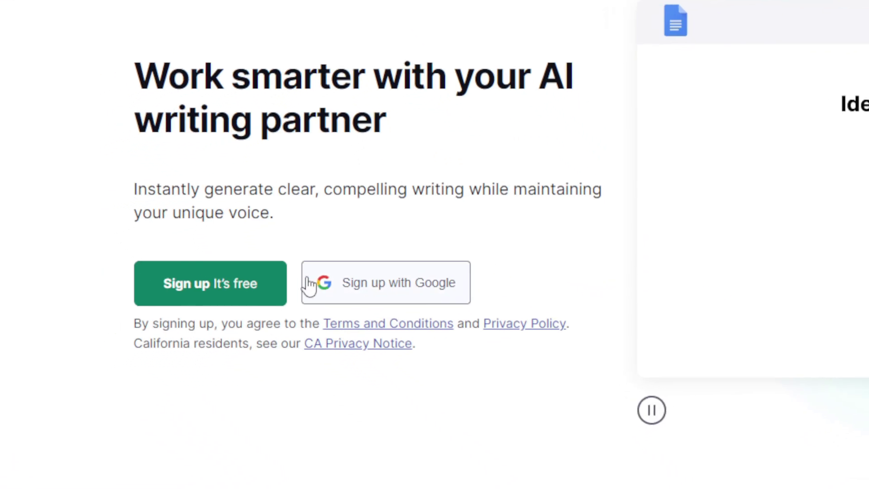
left_click(394, 262)
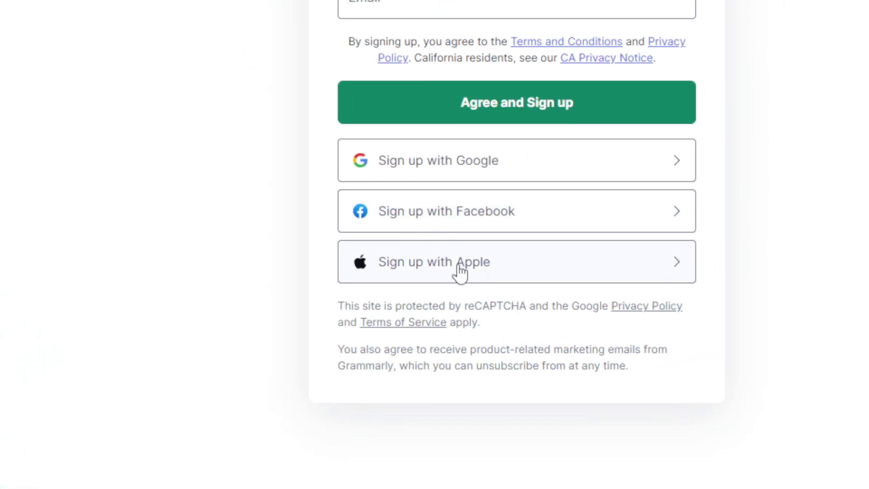
left_click(455, 175)
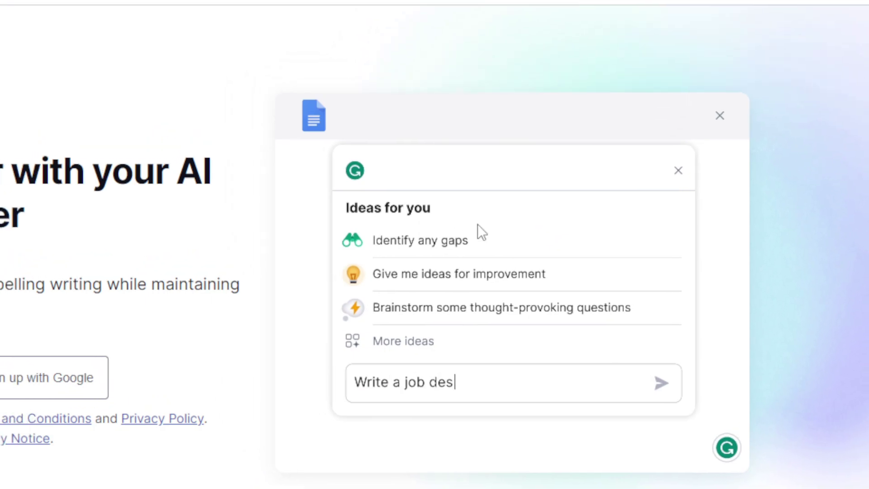
- Scroll through the Grammarly homepage sections, then log in to reach the My Grammarly dashboard
scroll(408, 252, "down", 5)
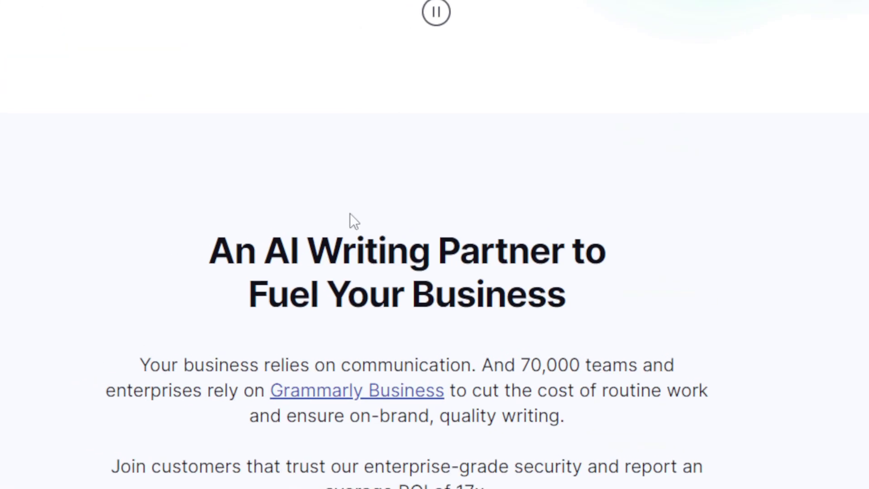
left_click_drag(412, 220, 795, 275)
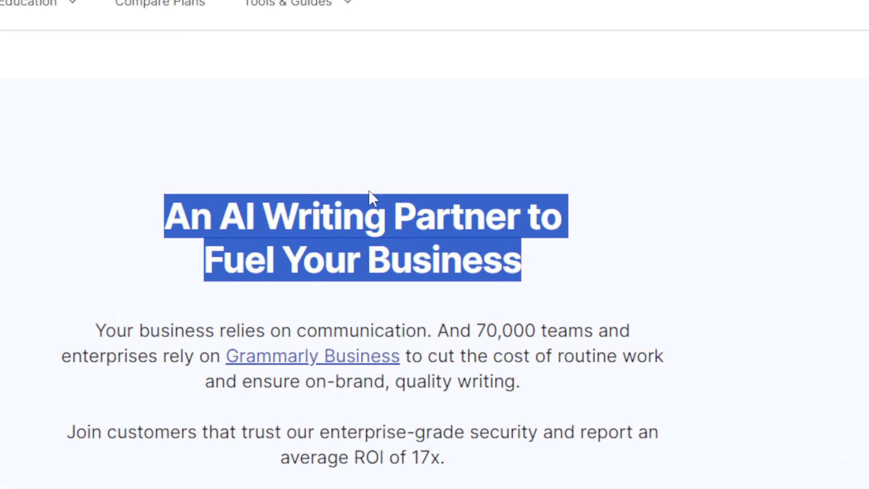
left_click(834, 479)
scroll(382, 344, "down", 5)
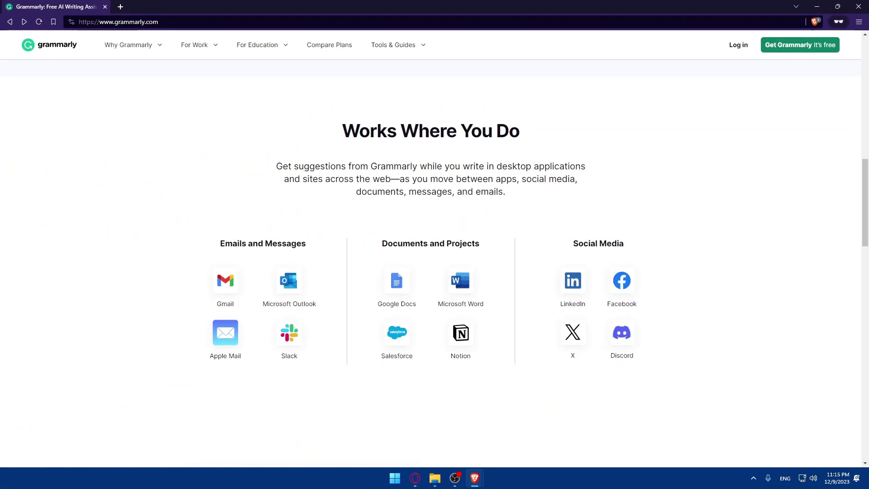
scroll(311, 206, "down", 8)
scroll(359, 220, "up", 3)
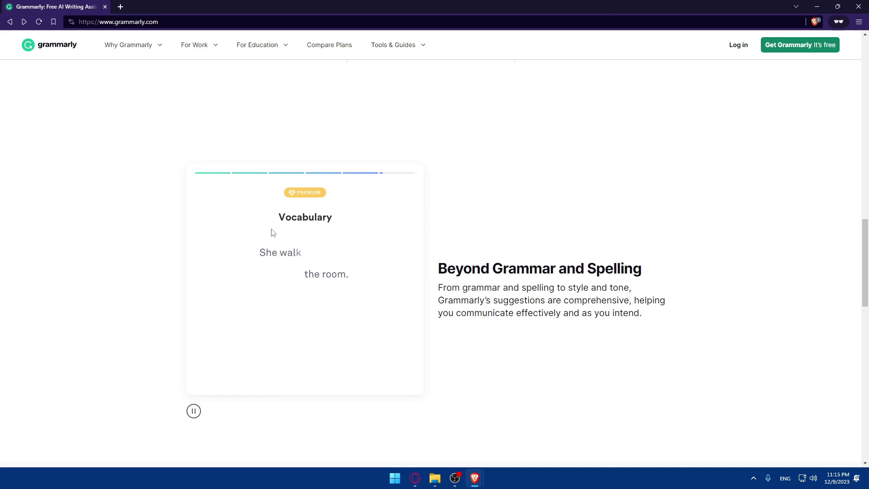
scroll(272, 232, "up", 15)
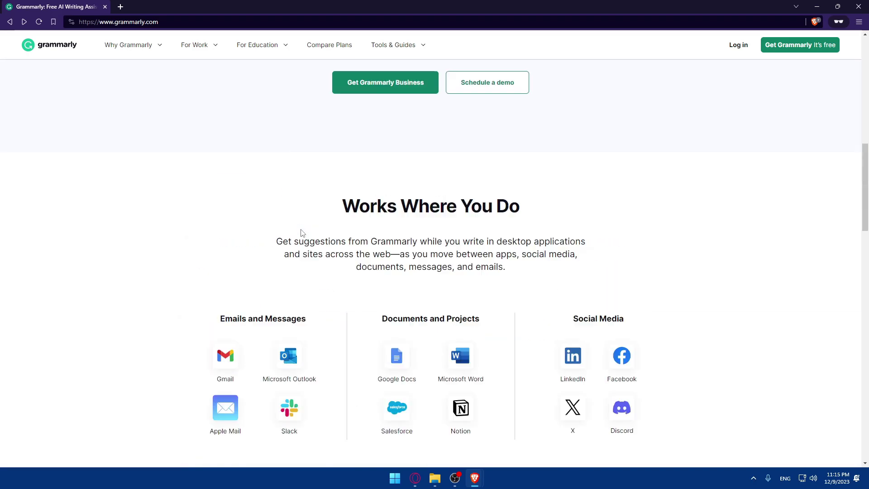
left_click(737, 71)
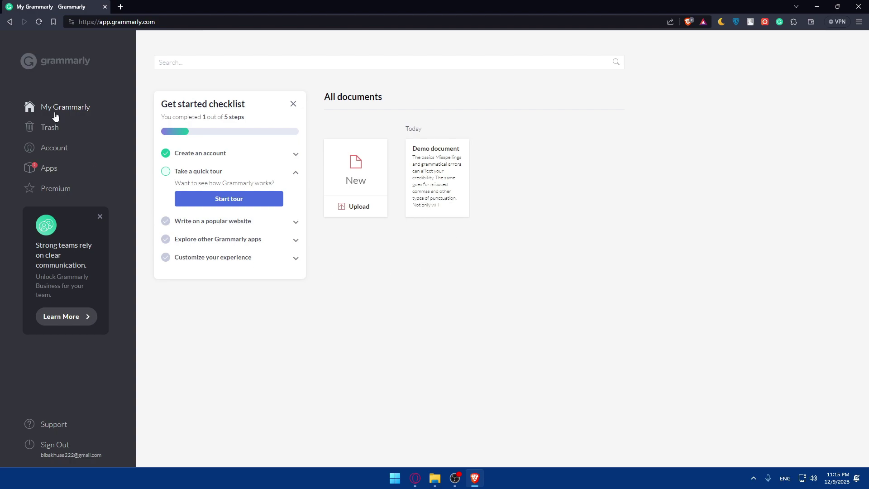
- Check the Apps page, then compare the Free, Premium and Business plan cards
left_click(52, 174)
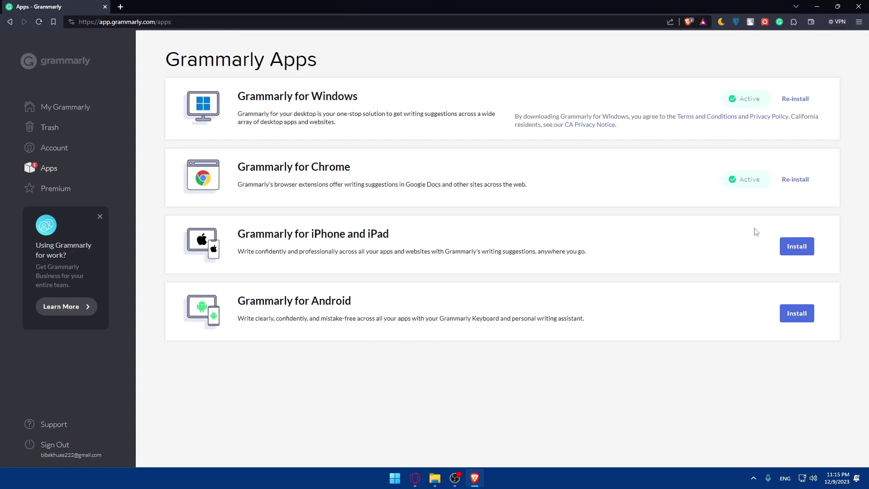
left_click(62, 190)
scroll(299, 231, "down", 3)
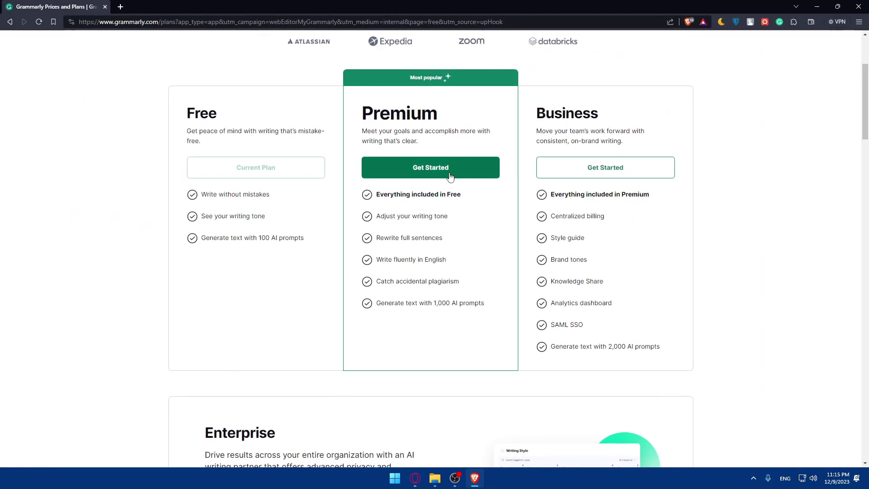
left_click(366, 138)
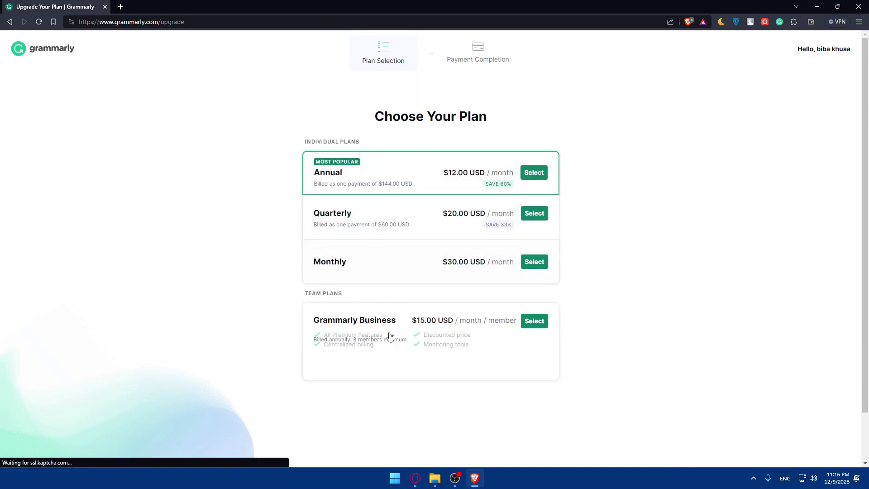
mouse_move(391, 338)
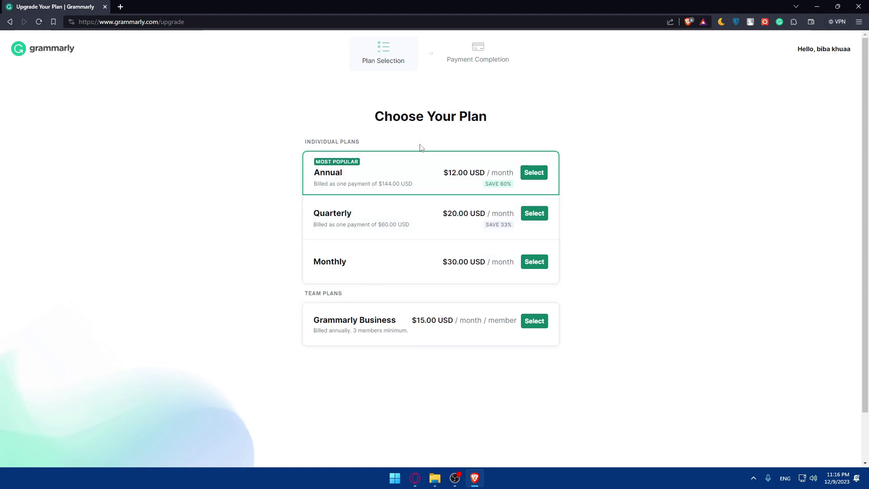
key("alt+Left")
left_click(599, 171)
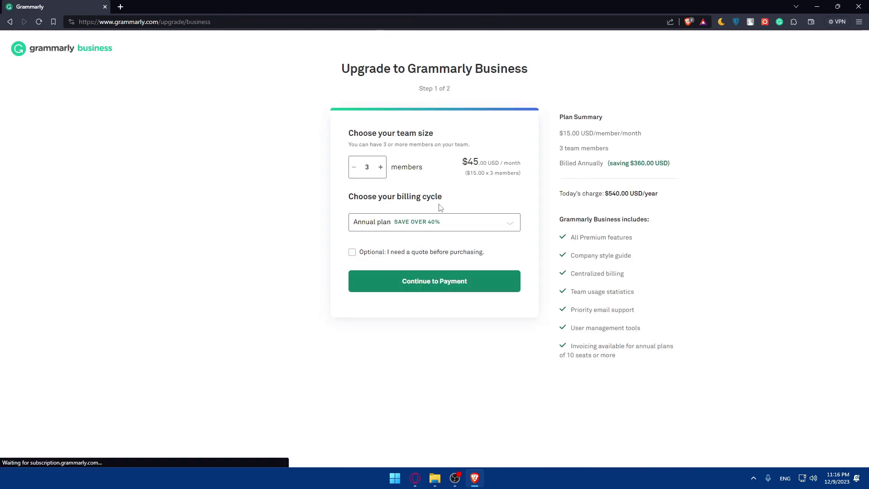
left_click(380, 167)
left_click(380, 167)
left_click(380, 167)
left_click(380, 167)
left_click(380, 167)
left_click(380, 167)
left_click(380, 167)
left_click(380, 167)
left_click(380, 167)
left_click(380, 167)
left_click(380, 167)
left_click(380, 167)
left_click(380, 167)
left_click(380, 167)
double_click(366, 167)
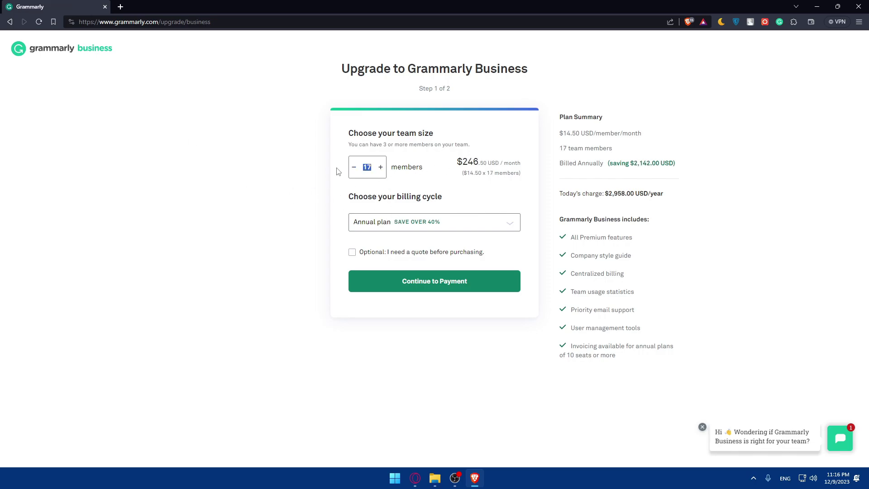
type("200000")
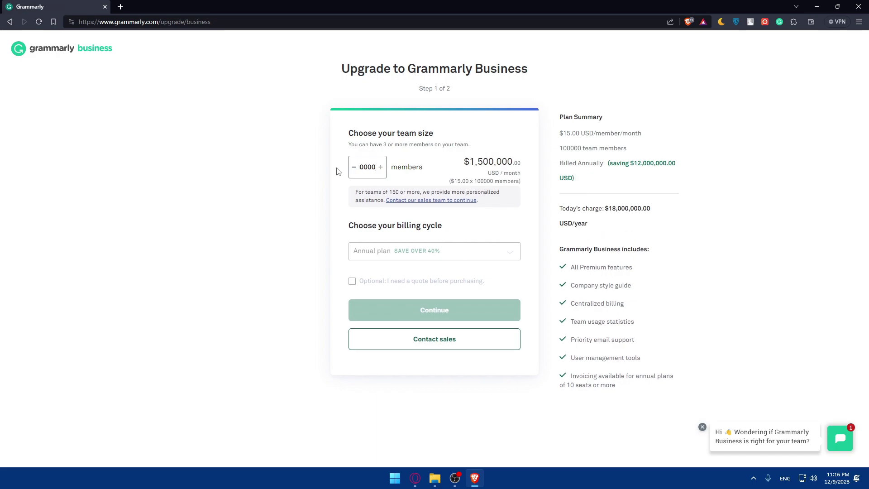
triple_click(476, 162)
left_click(529, 167)
left_click_drag(457, 177, 529, 190)
left_click(527, 187)
left_click_drag(389, 191, 418, 193)
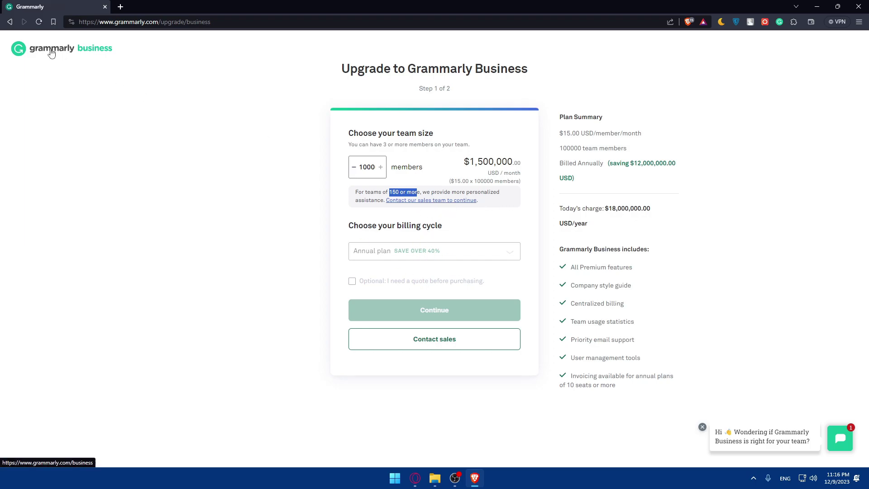
key("alt+Left")
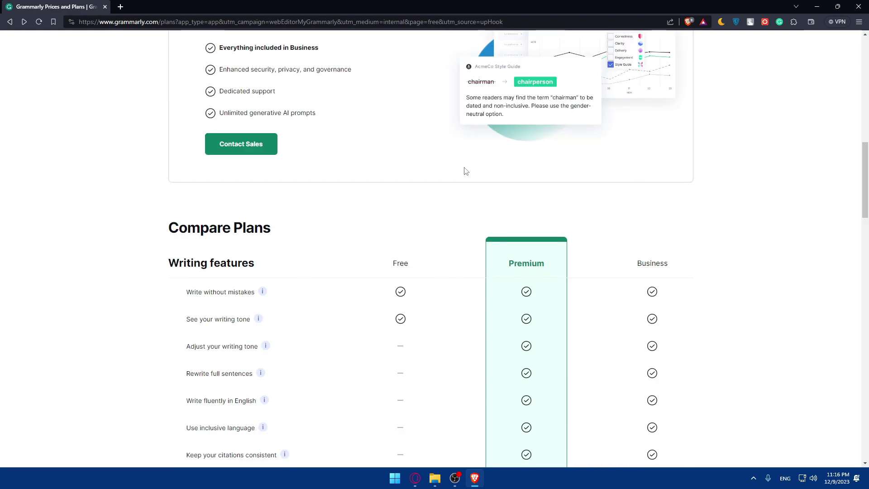
- Reinstall the Grammarly Chrome extension and save the Grammarly for Windows installer to Downloads
key("alt+Left")
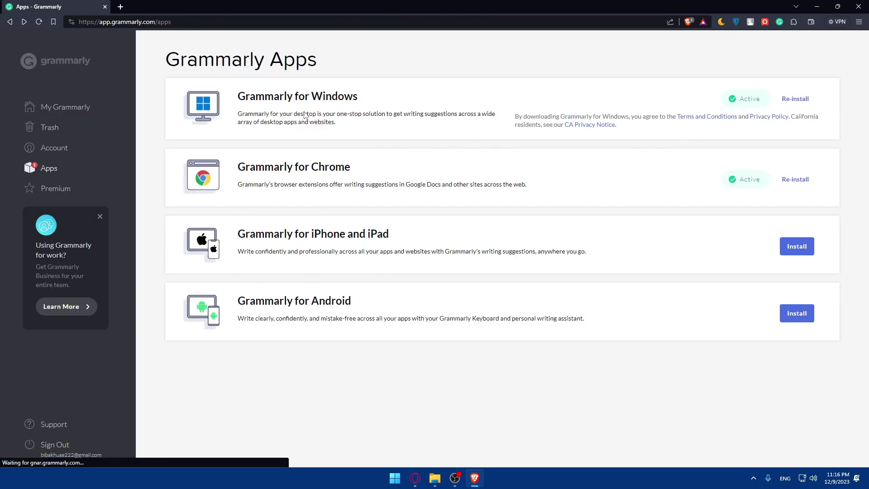
left_click(798, 181)
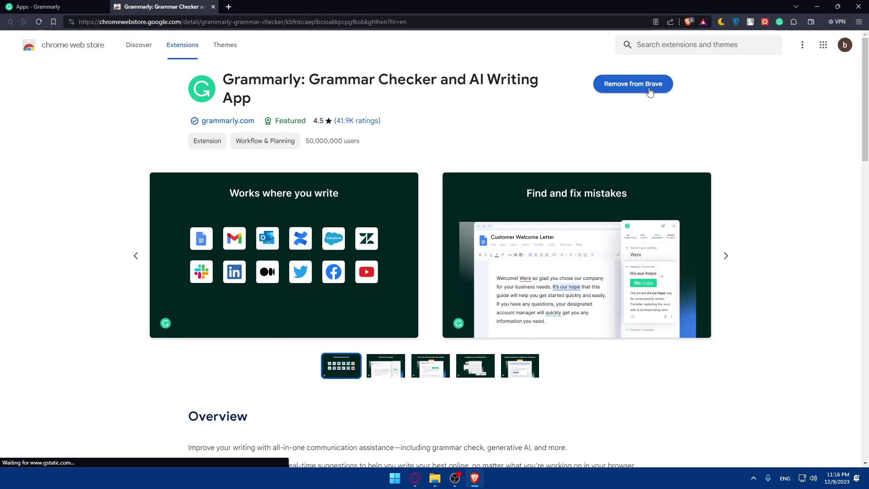
scroll(629, 98, "down", 3)
scroll(368, 58, "up", 3)
left_click(213, 7)
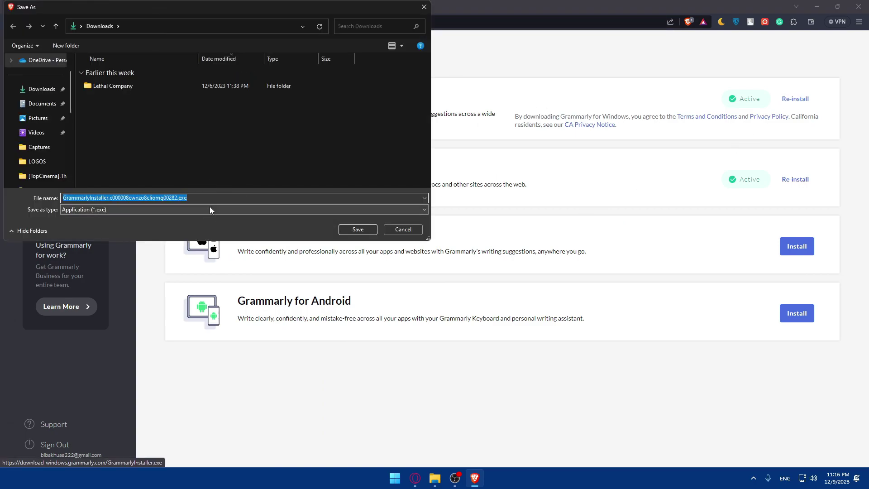
left_click(357, 229)
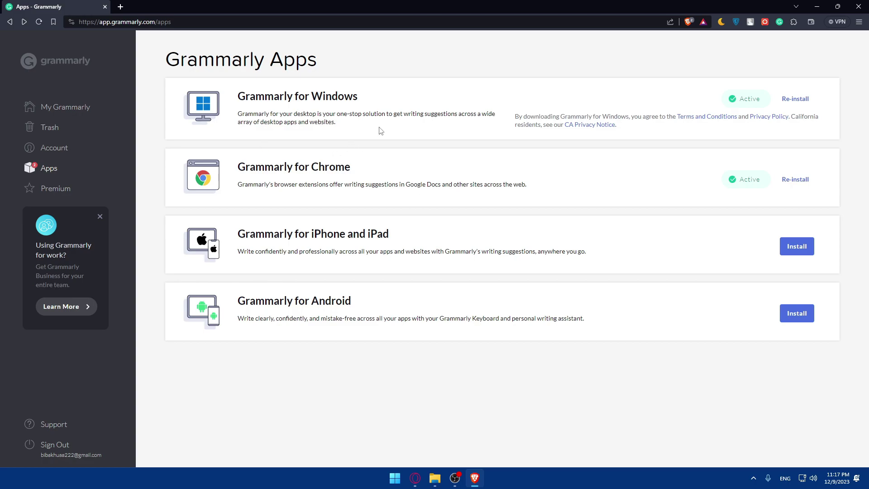
- Launch the Grammarly for Windows desktop app from the Start search with 'gra'
key("super")
type("gra")
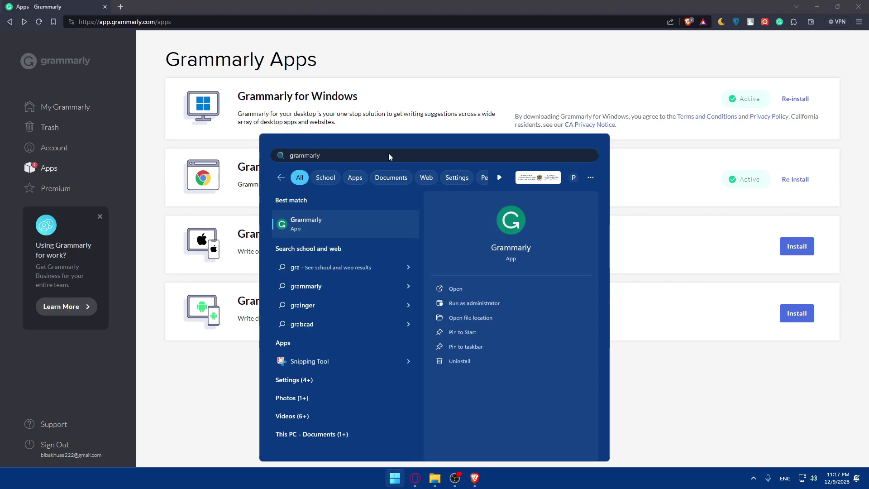
key("Return")
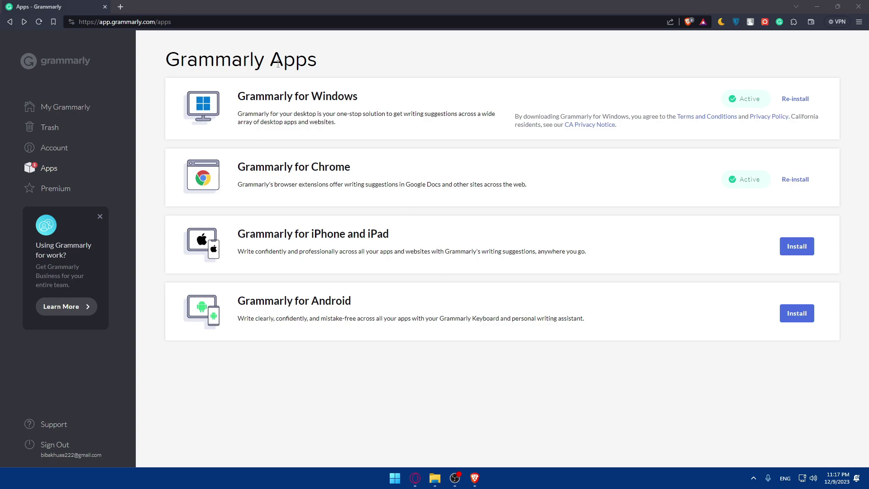
- Check the Grammarly browser extension's status popup, then minimize the browser
left_click(779, 21)
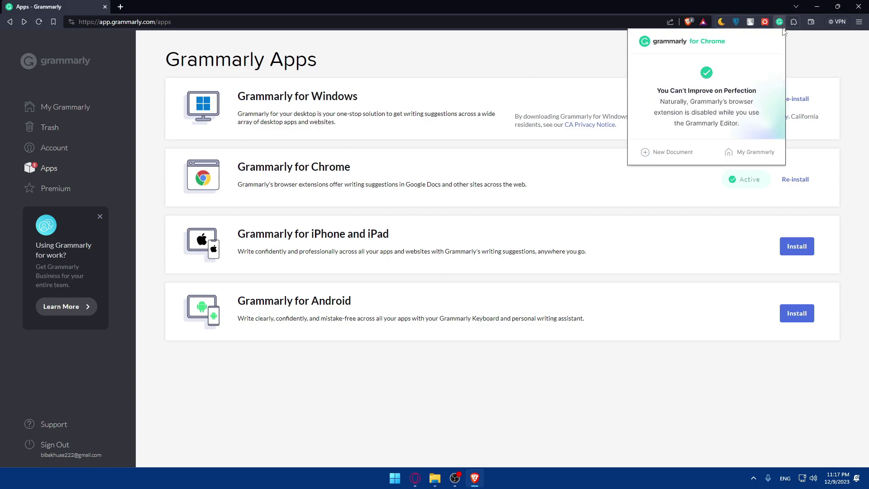
left_click(794, 22)
left_click(779, 22)
left_click(507, 79)
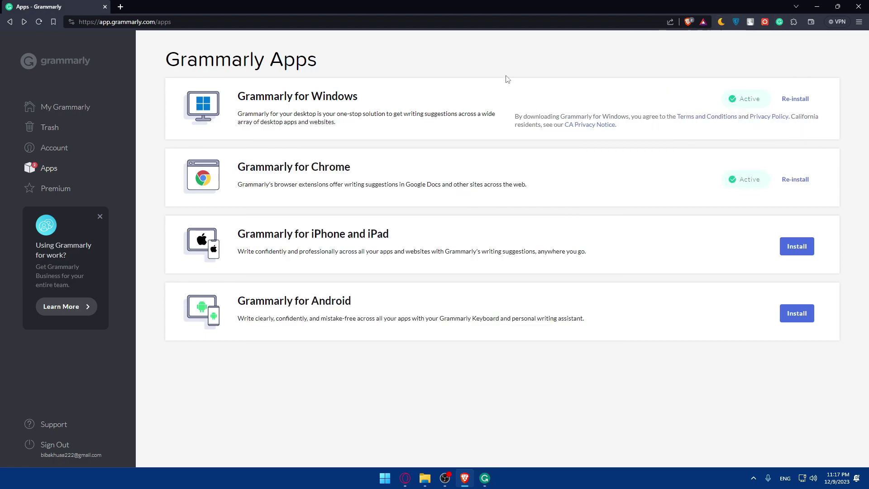
left_click(484, 478)
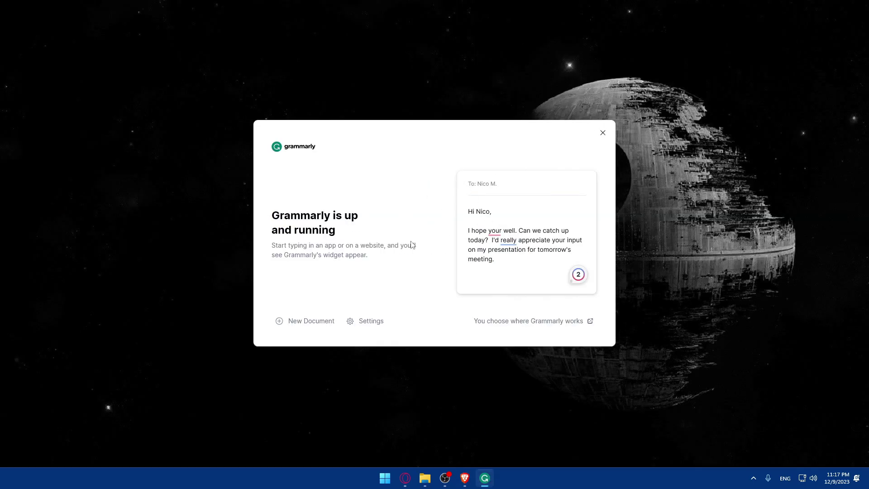
- Browse the Customization, Account and Block List settings, then close the Settings and welcome windows
left_click(365, 322)
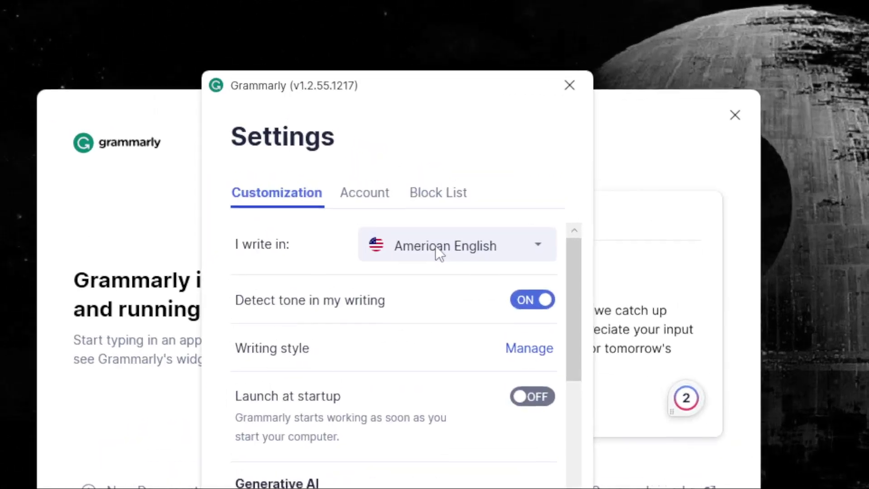
scroll(428, 235, "down", 2)
scroll(433, 256, "down", 2)
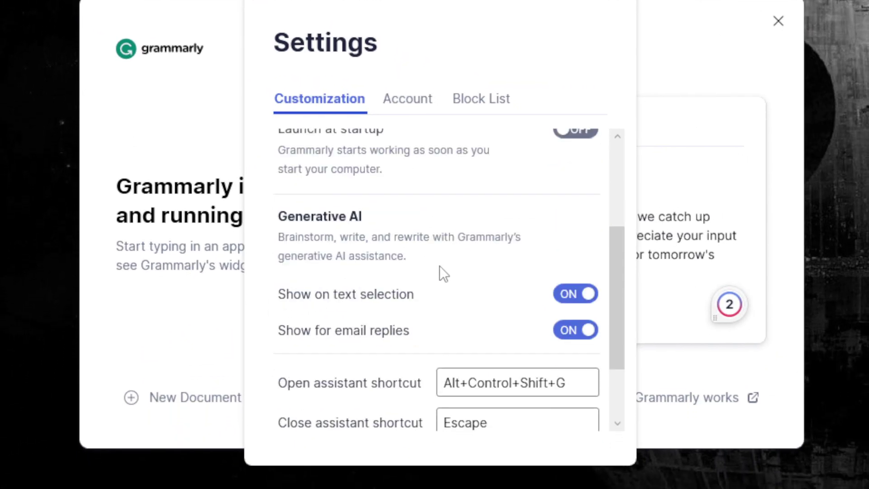
scroll(452, 317, "down", 2)
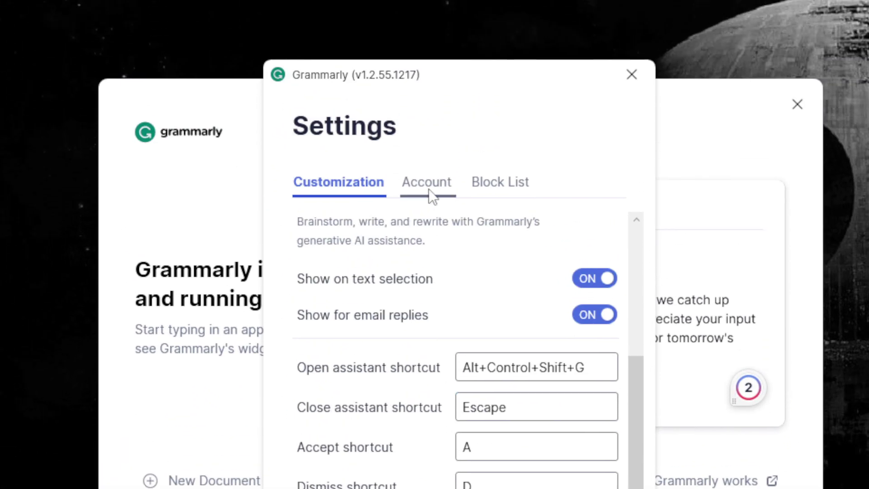
left_click(421, 31)
left_click(494, 31)
left_click(476, 206)
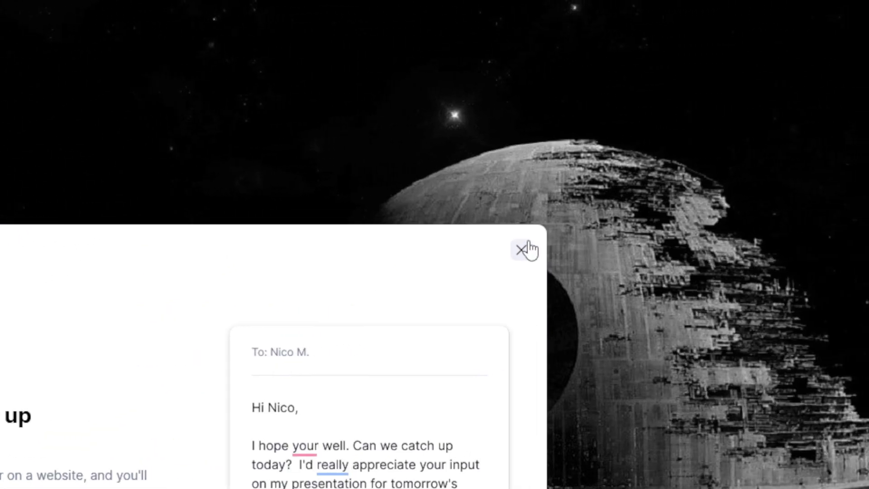
left_click(642, 235)
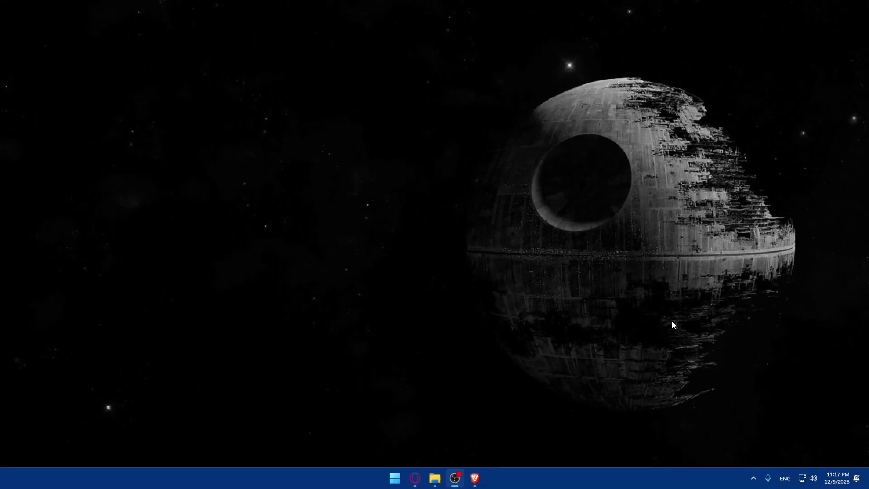
- Quit Grammarly from its system tray icon and restore the Brave window
left_click(753, 478)
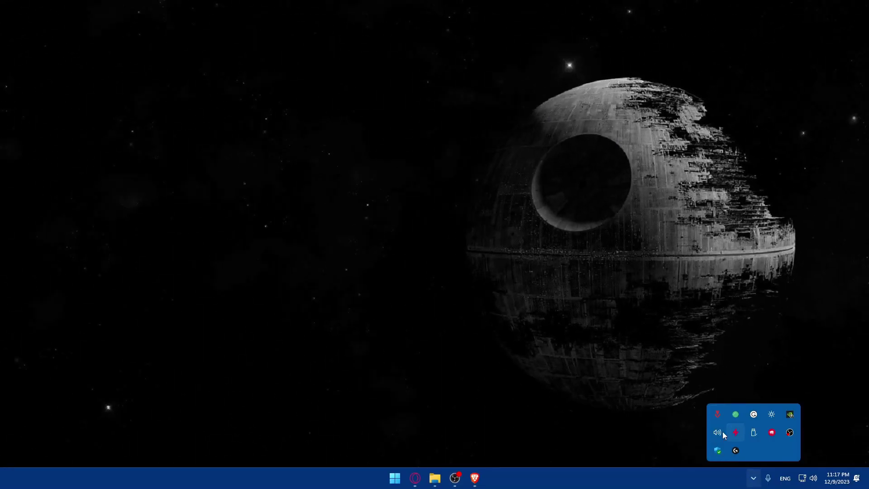
right_click(751, 413)
left_click(719, 408)
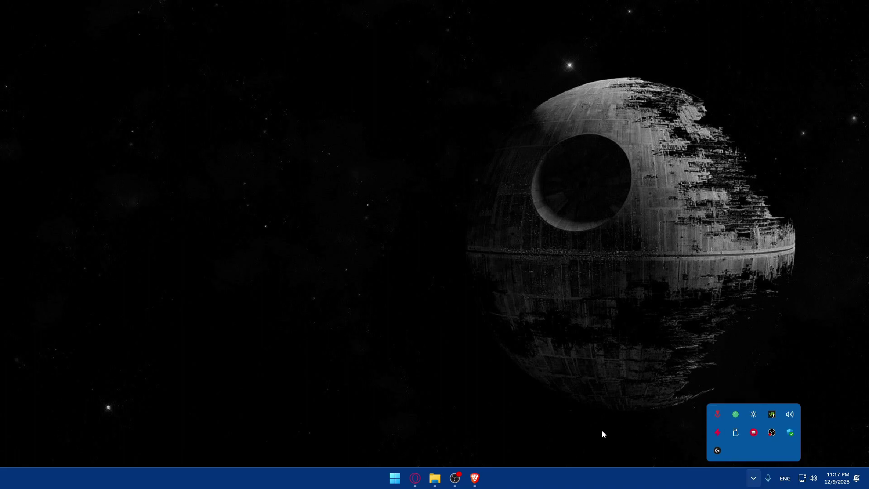
left_click(475, 477)
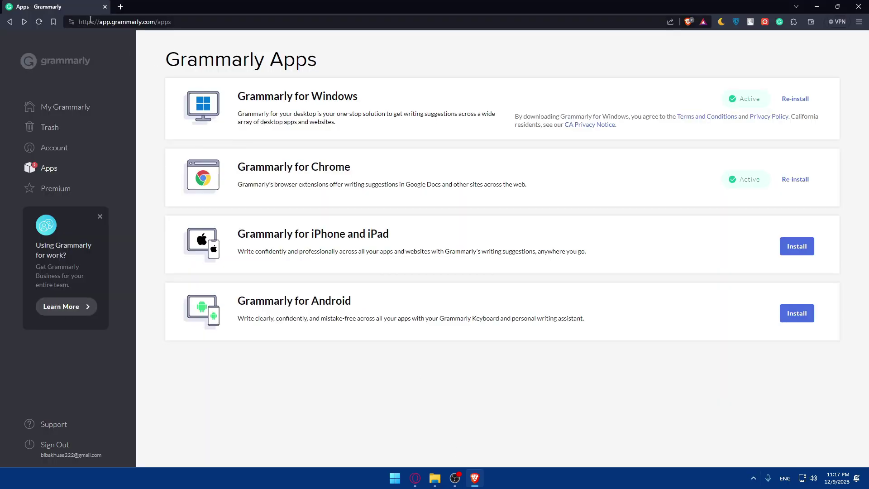
- Load slack.com in a new browser tab
left_click(120, 6)
type("sla")
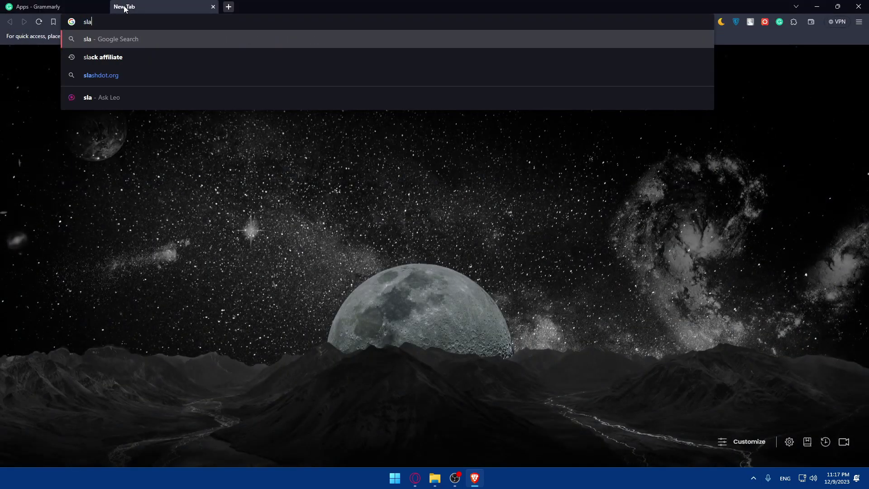
type("ck.com")
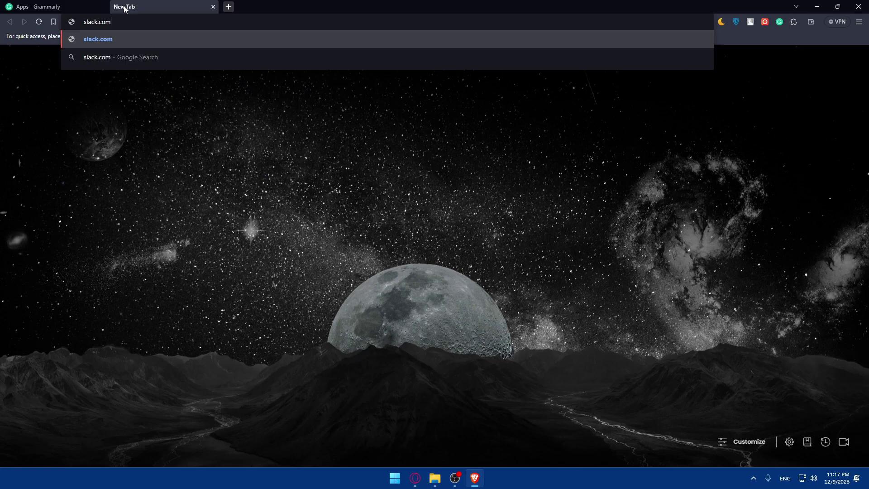
key("Return")
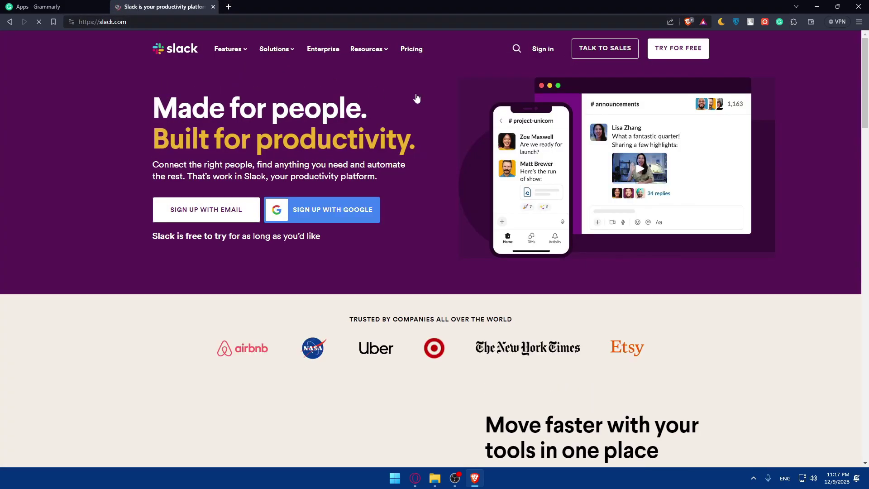
- Sign in to Slack with the Google account and open the my company workspace
left_click(296, 221)
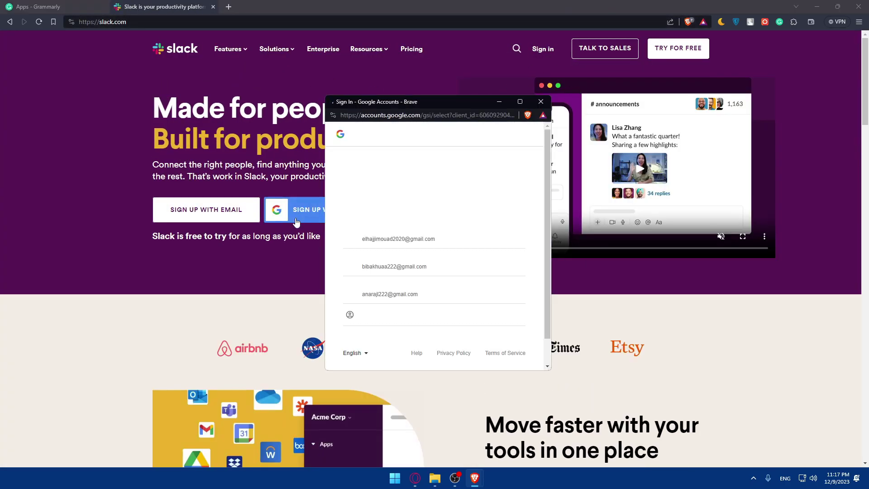
left_click(394, 255)
left_click(492, 295)
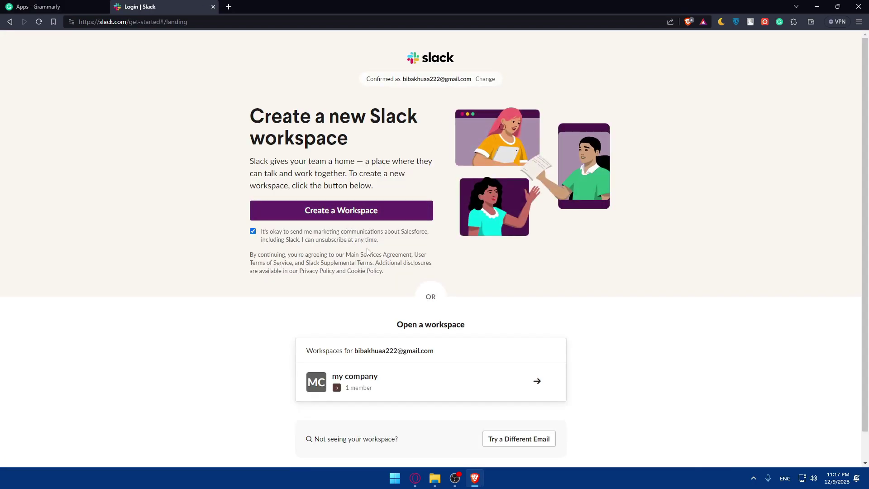
scroll(368, 251, "down", 1)
scroll(282, 199, "up", 1)
scroll(365, 340, "down", 1)
left_click(430, 355)
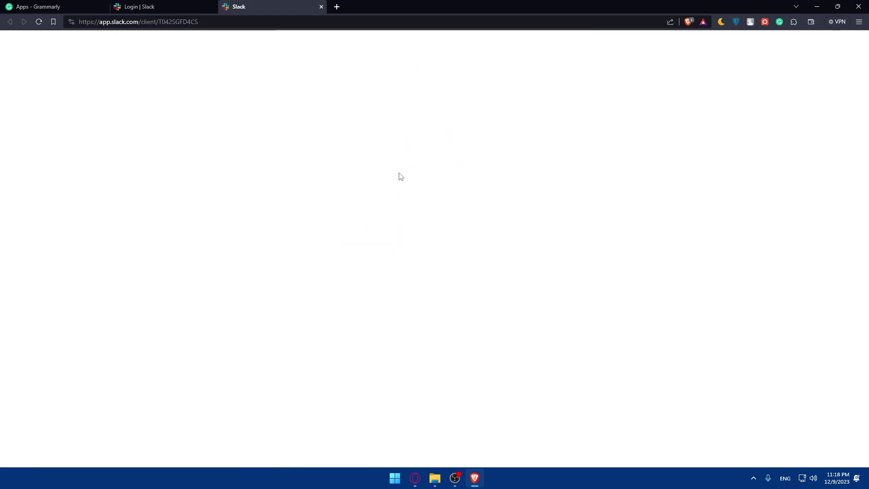
- Close the accidental system search and delete the stray dash from the Slack message box
key("super")
type("slack")
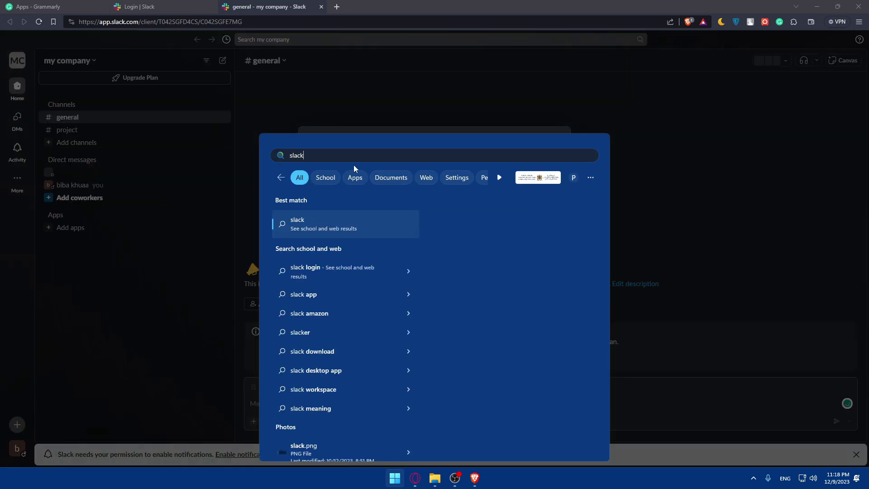
left_click(509, 79)
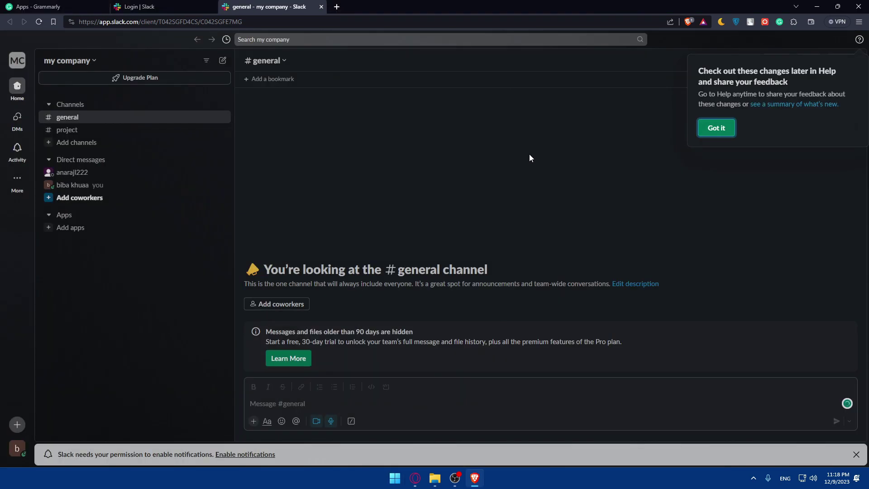
type("-")
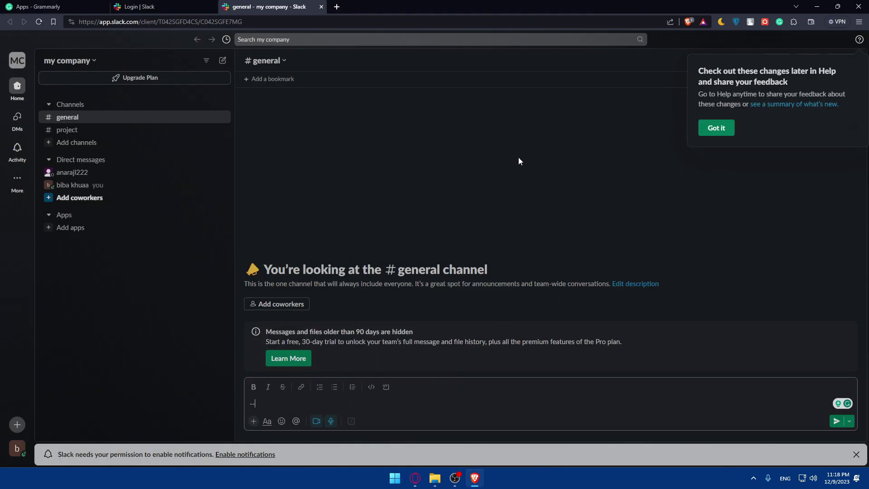
key("BackSpace")
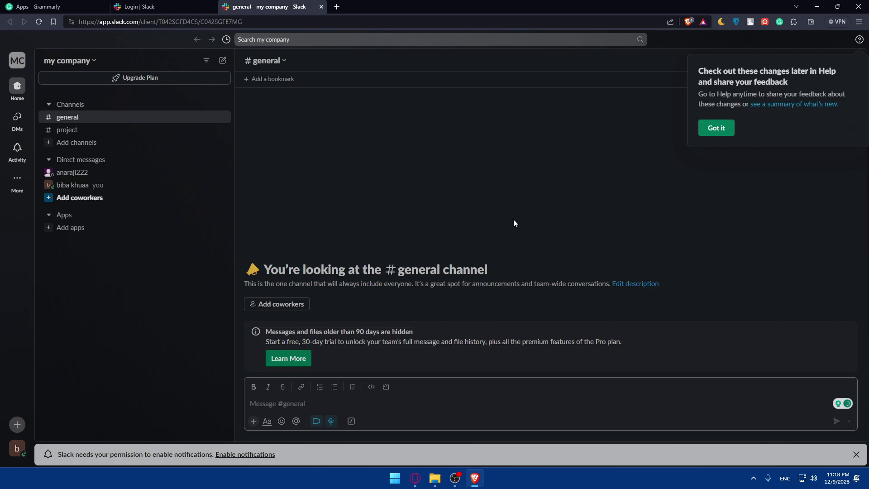
- Dismiss the what's-new tip and enable-notifications banner, then clear the leftover character
left_click(271, 8)
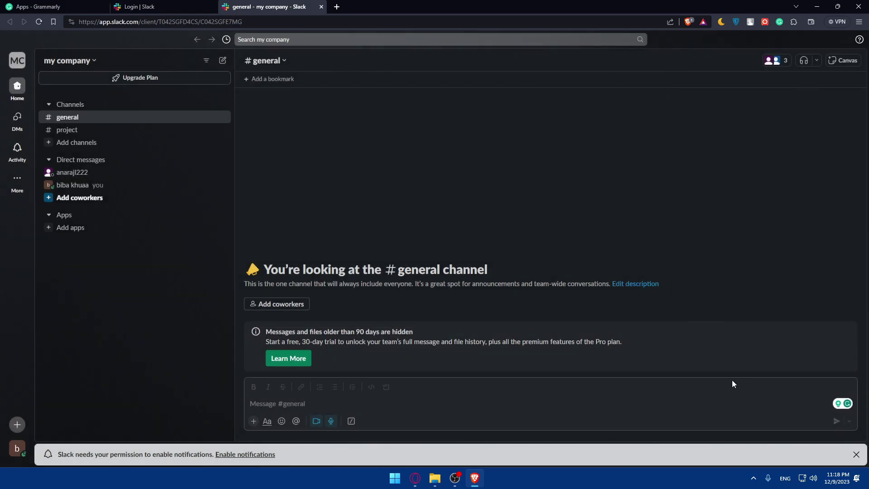
left_click(847, 407)
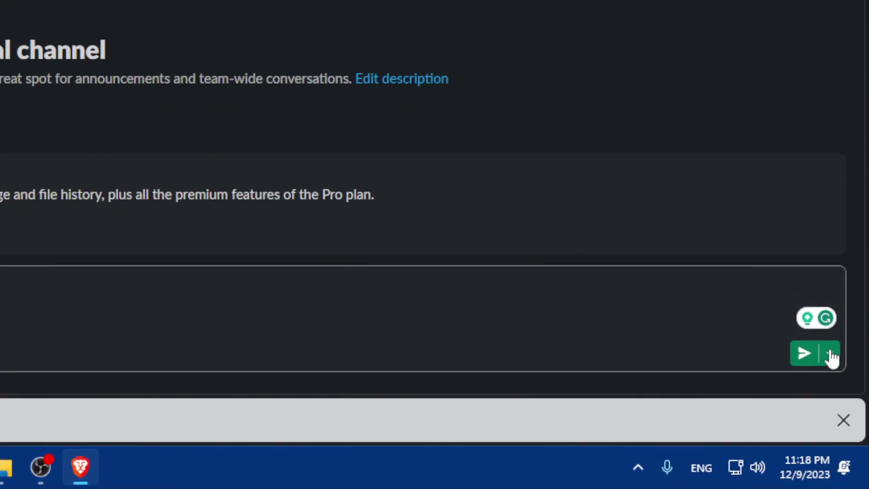
left_click(844, 420)
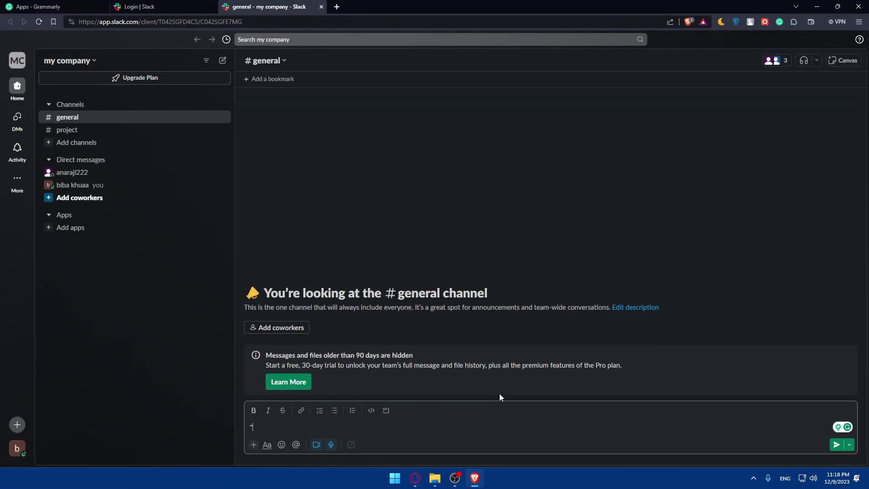
key("BackSpace")
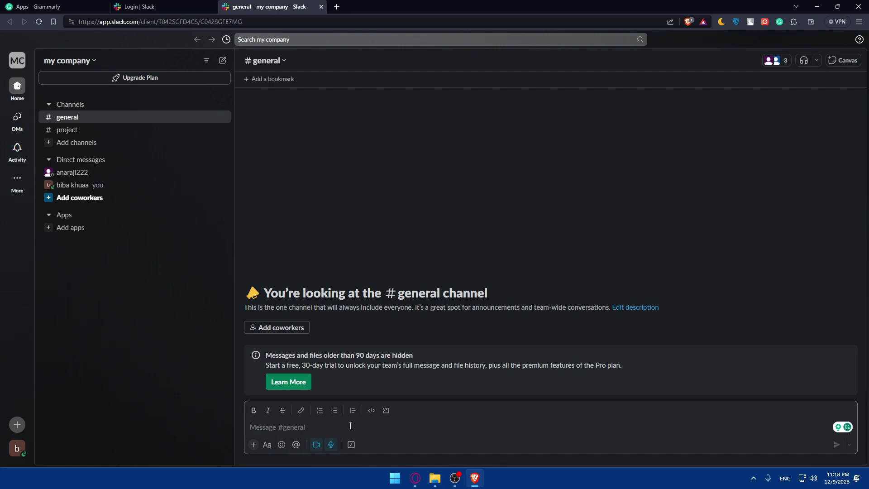
- Type the draft 'helo how ar you dong tht dont' and check Grammarly's 2 flagged issues
type("helo how ar you dong tht dont")
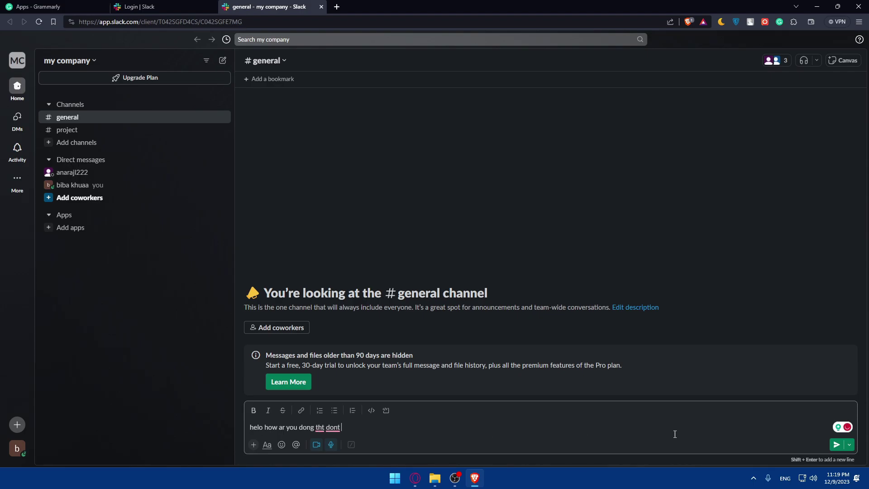
mouse_move(850, 430)
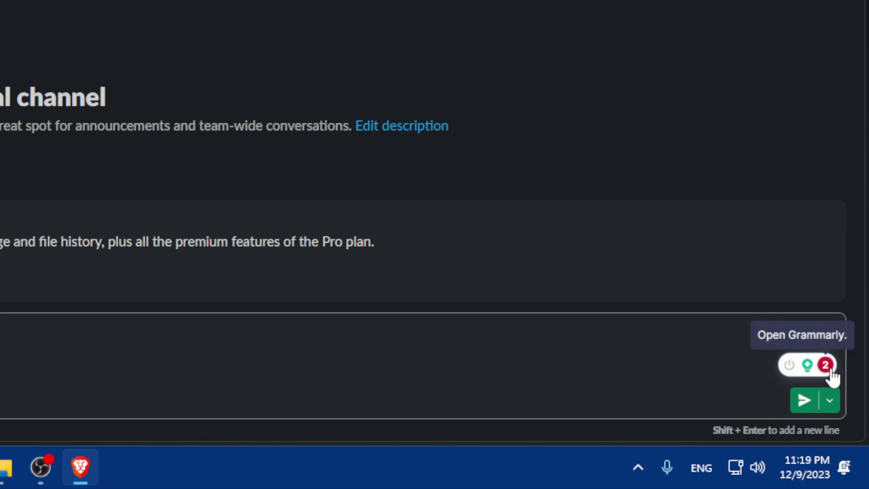
- Accept Grammarly's fixes 'tht'→'that' and 'dont'→'wont', delete stray dashes, and dismiss the Premium prompt
left_click(828, 367)
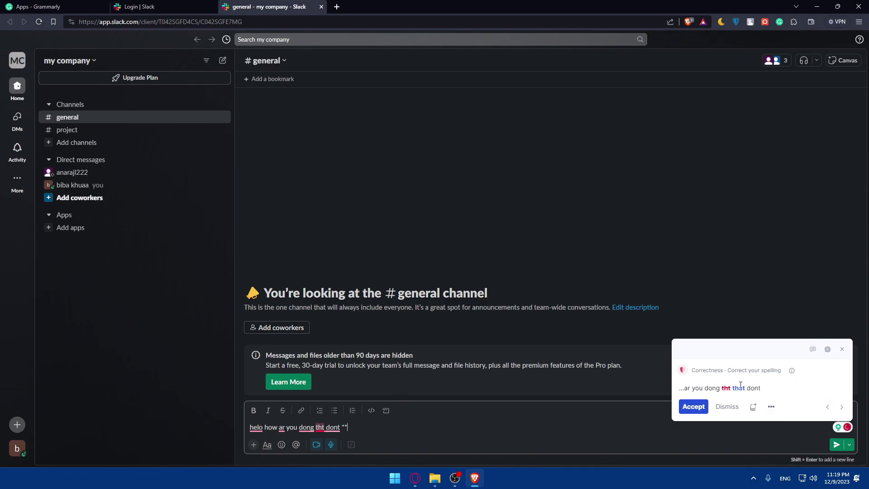
left_click(693, 406)
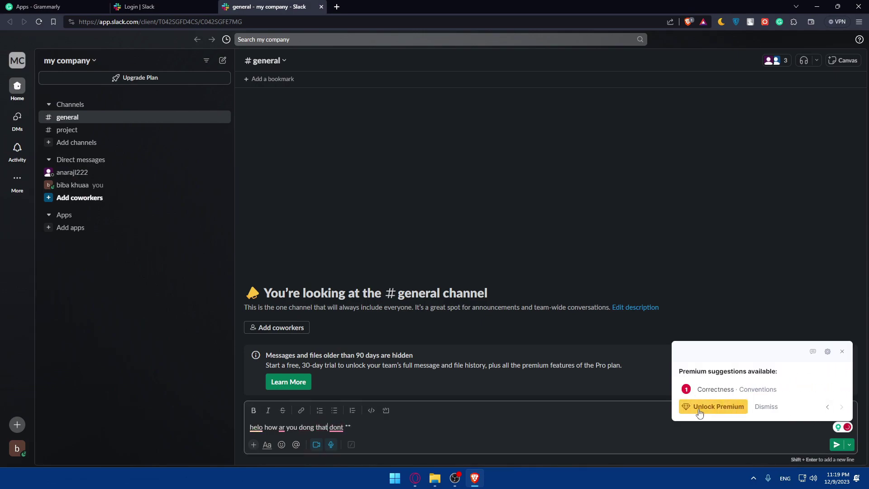
type("--")
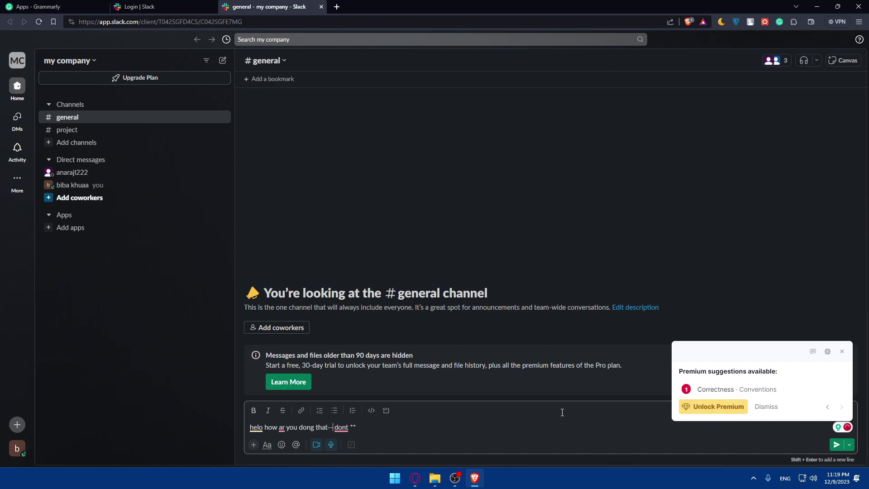
key("BackSpace")
key("BackSpace")
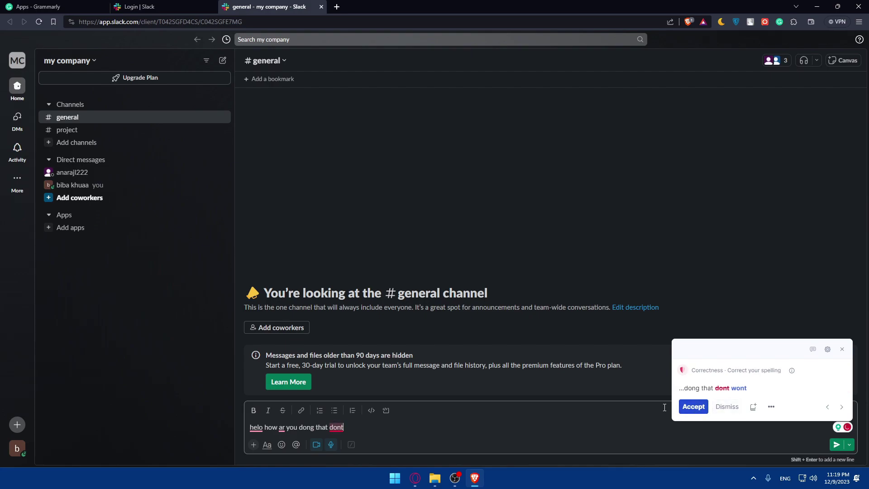
left_click(693, 406)
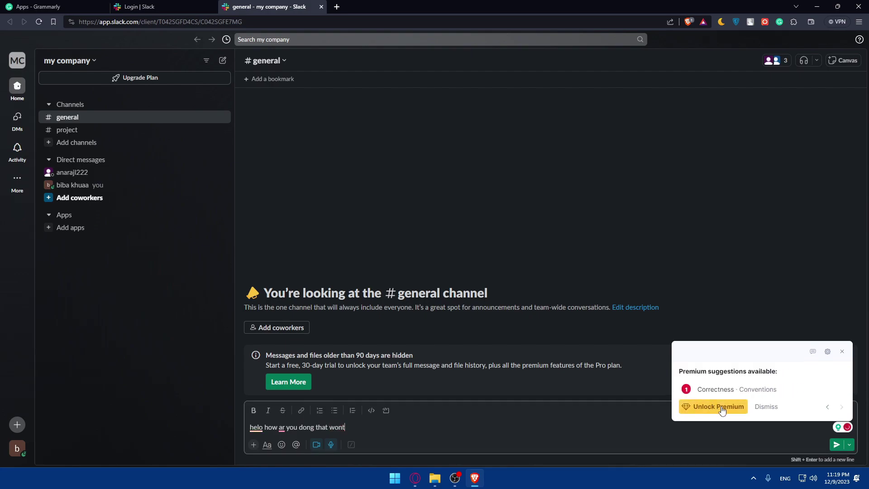
left_click(766, 406)
- Accept 'ar'→'are', 'helo'→'hello', the apostrophe in 'won't', and 'dong'→'doing', then delete the stray asterisk
left_click(691, 409)
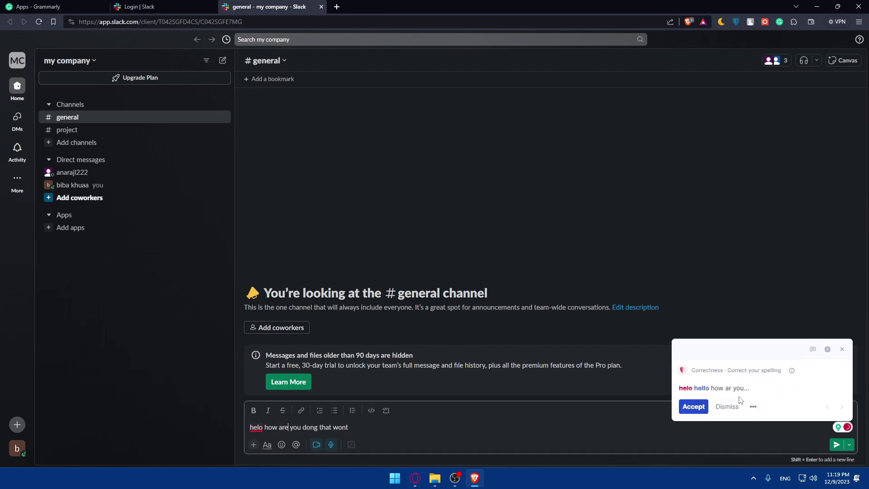
left_click(692, 407)
left_click(726, 389)
left_click(652, 406)
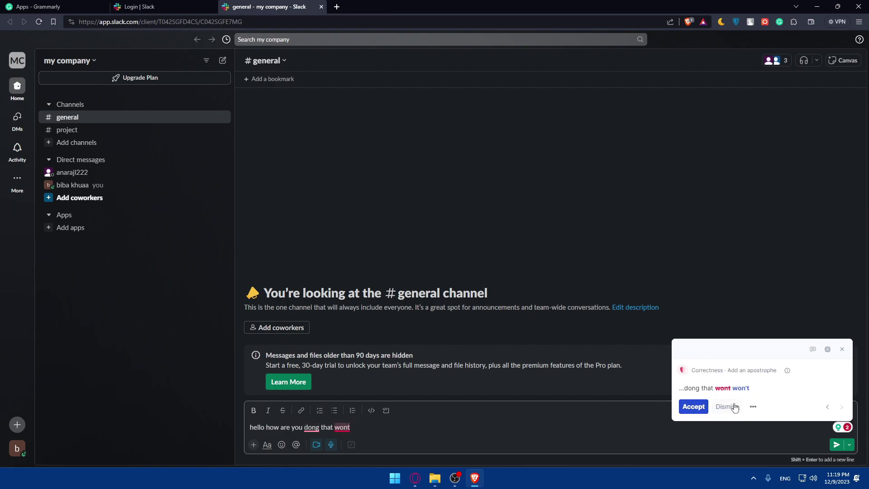
left_click(693, 405)
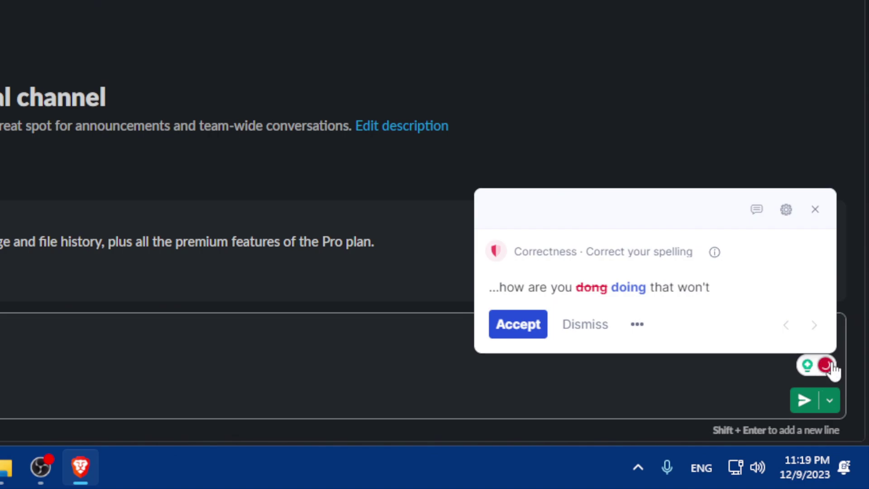
left_click(520, 330)
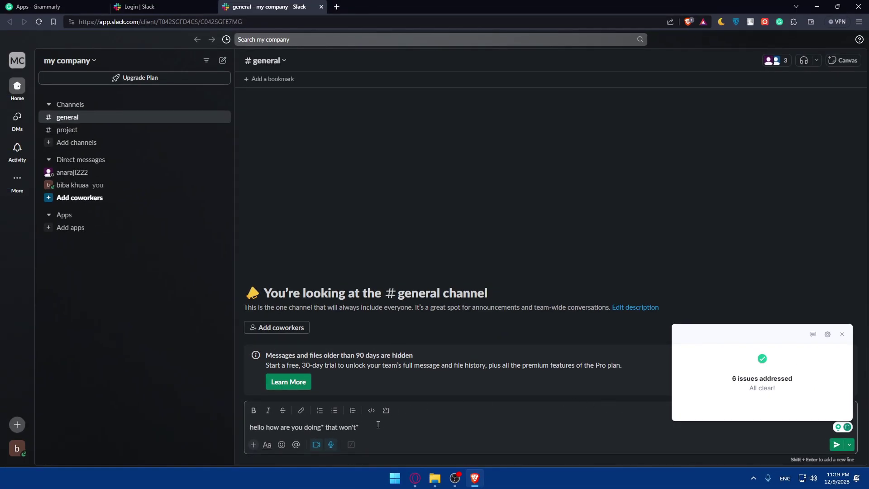
key("BackSpace")
- Start a new Untitled Grammarly document from the extension's toolbar menu
left_click_drag(408, 423, 126, 425)
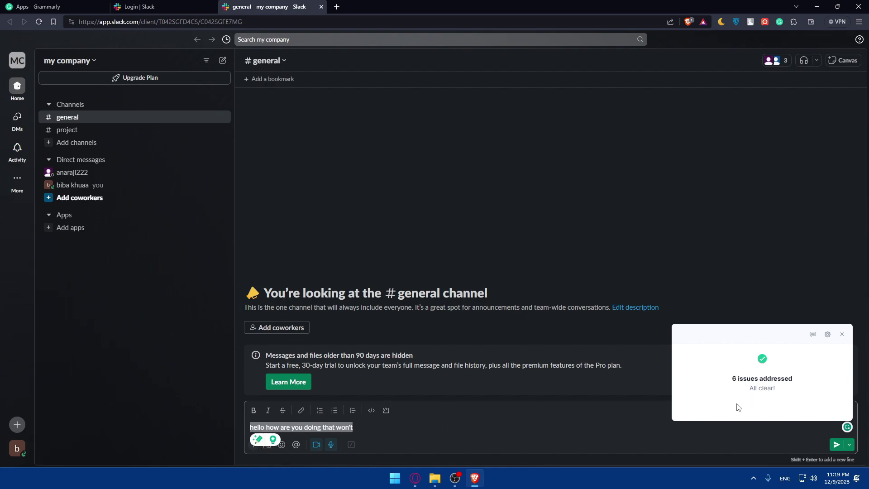
left_click(780, 392)
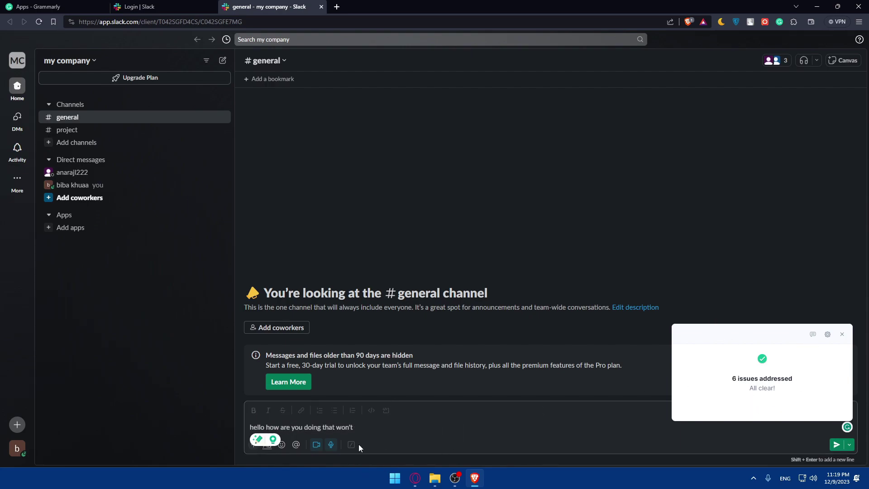
left_click(780, 21)
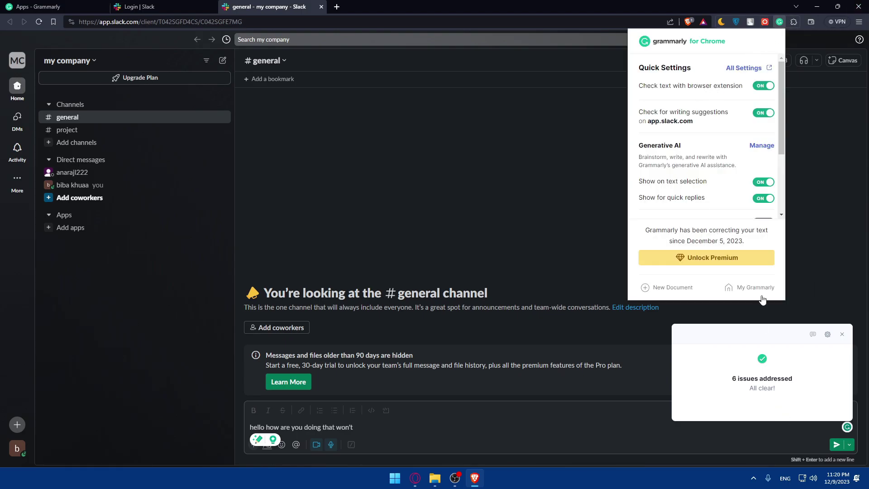
left_click(668, 288)
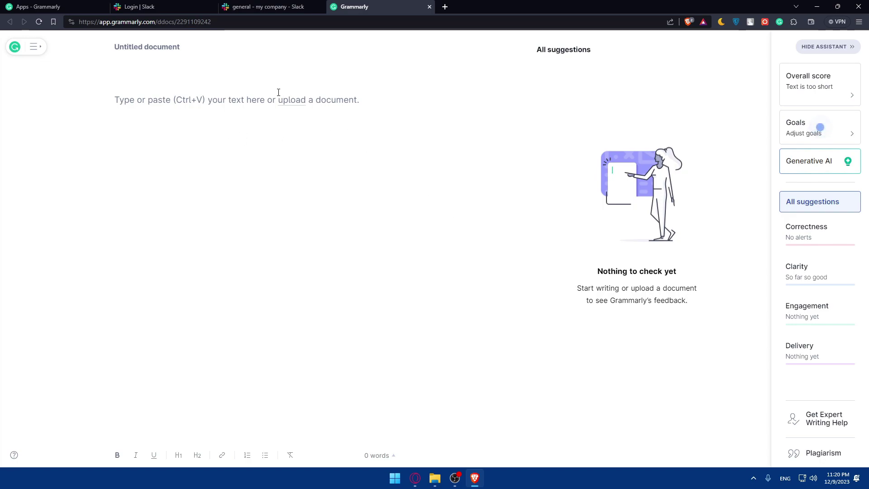
- Type 'how dont' in the new document and accept Grammarly's fix to 'how do'
type("how dont")
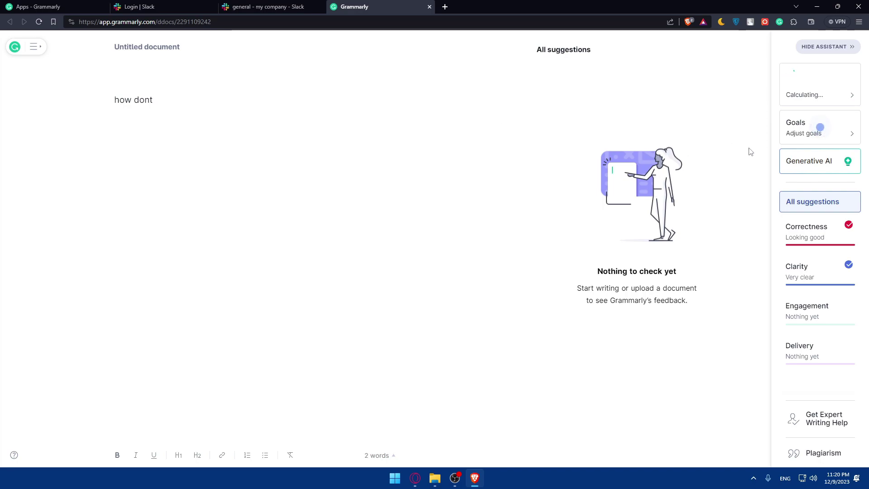
left_click(606, 89)
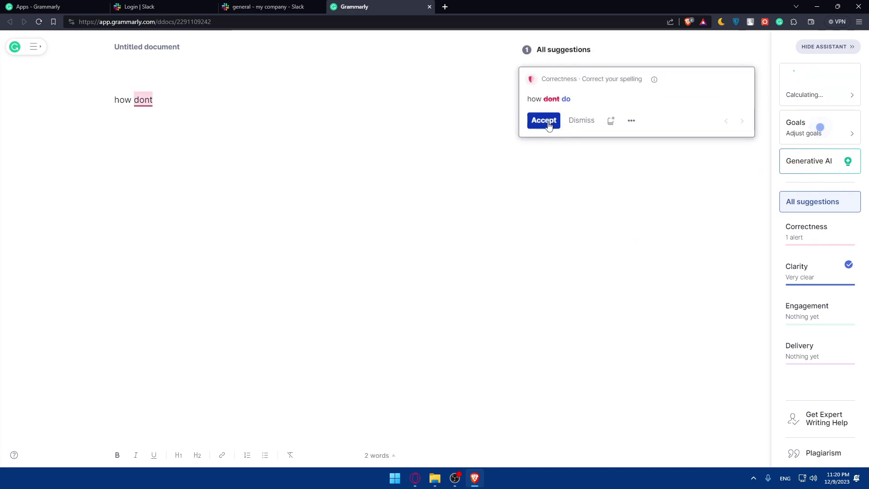
left_click(544, 120)
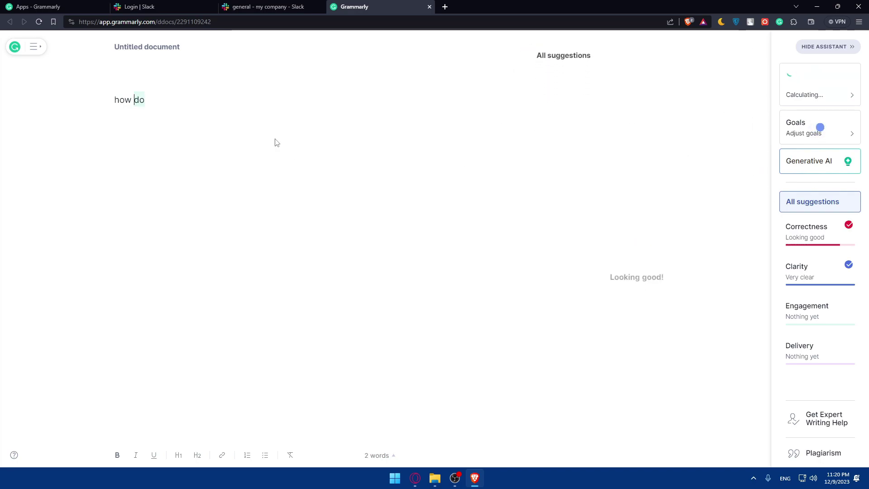
left_click_drag(167, 97, 17, 101)
- Switch to the Slack tab, open a blank new tab, and close the old Apps - Grammarly tab
left_click(267, 7)
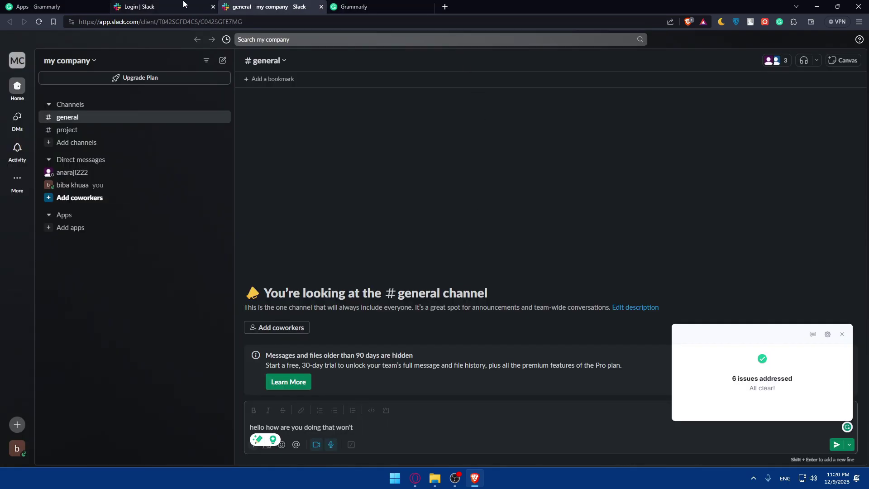
left_click(445, 7)
left_click(104, 7)
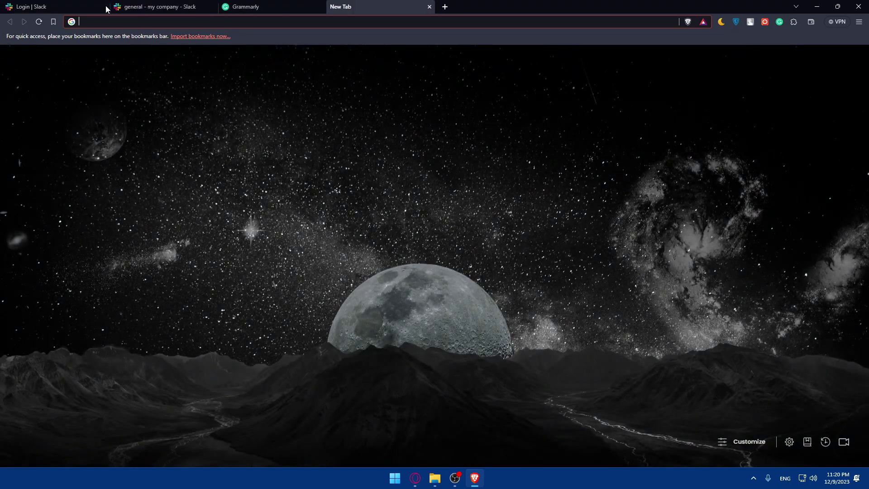